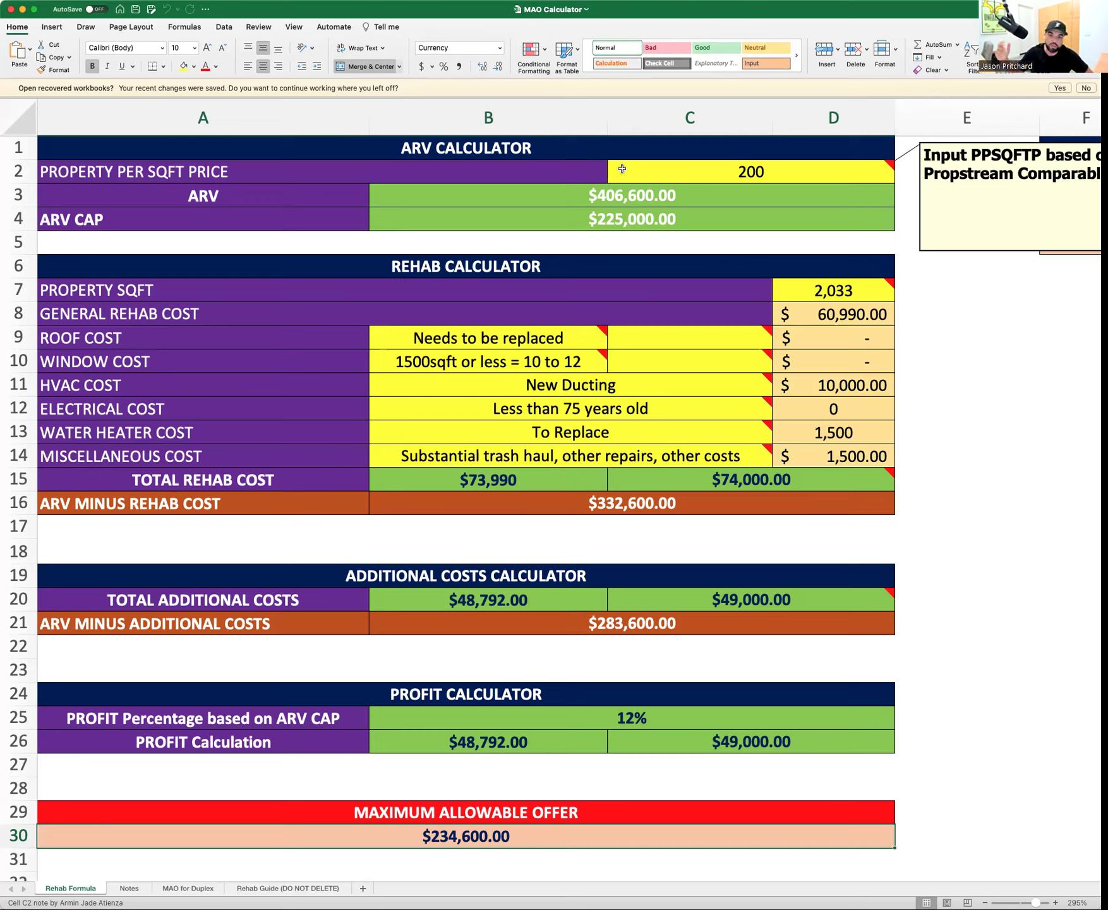
Step: Examine the property per sqft price and ARV in the ARV Calculator, along with the property square footage in the Rehab Calculator
{"action": "left_click", "coordinate": [687, 176]}
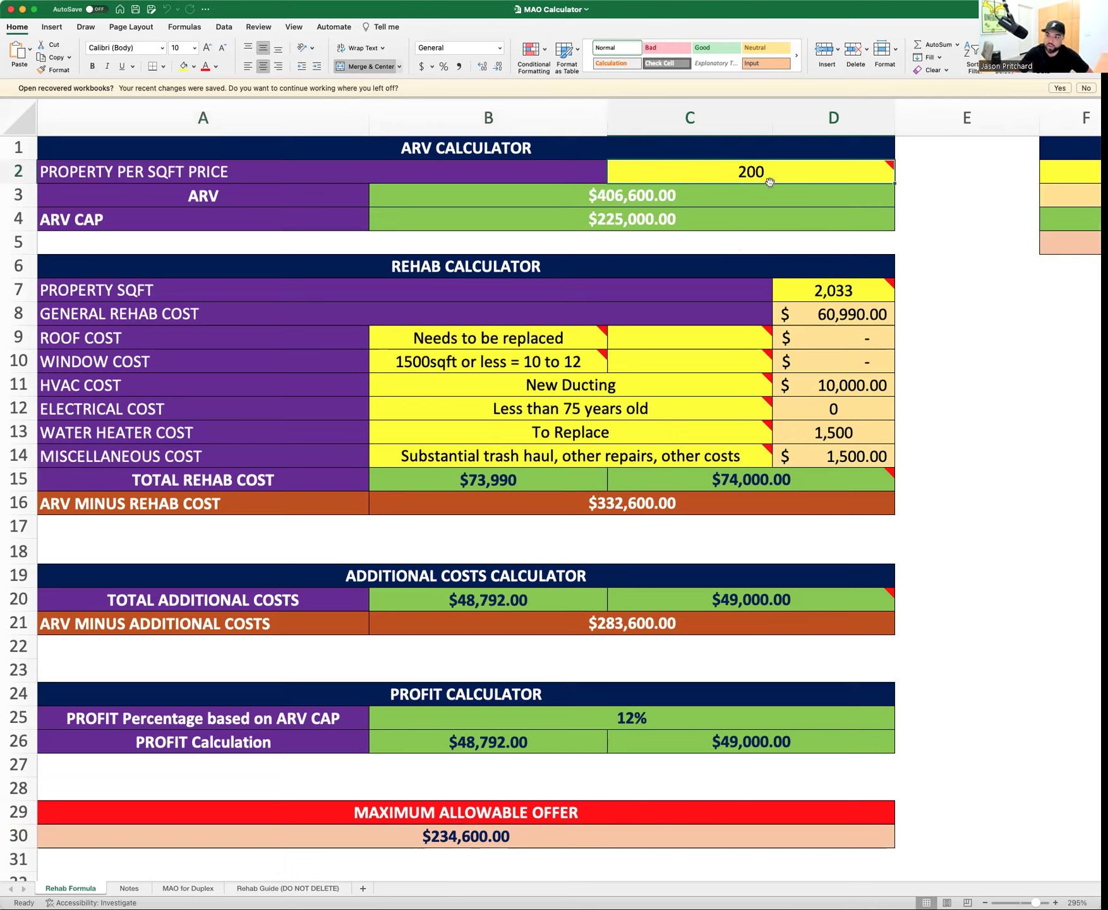
{"action": "left_click", "coordinate": [867, 290]}
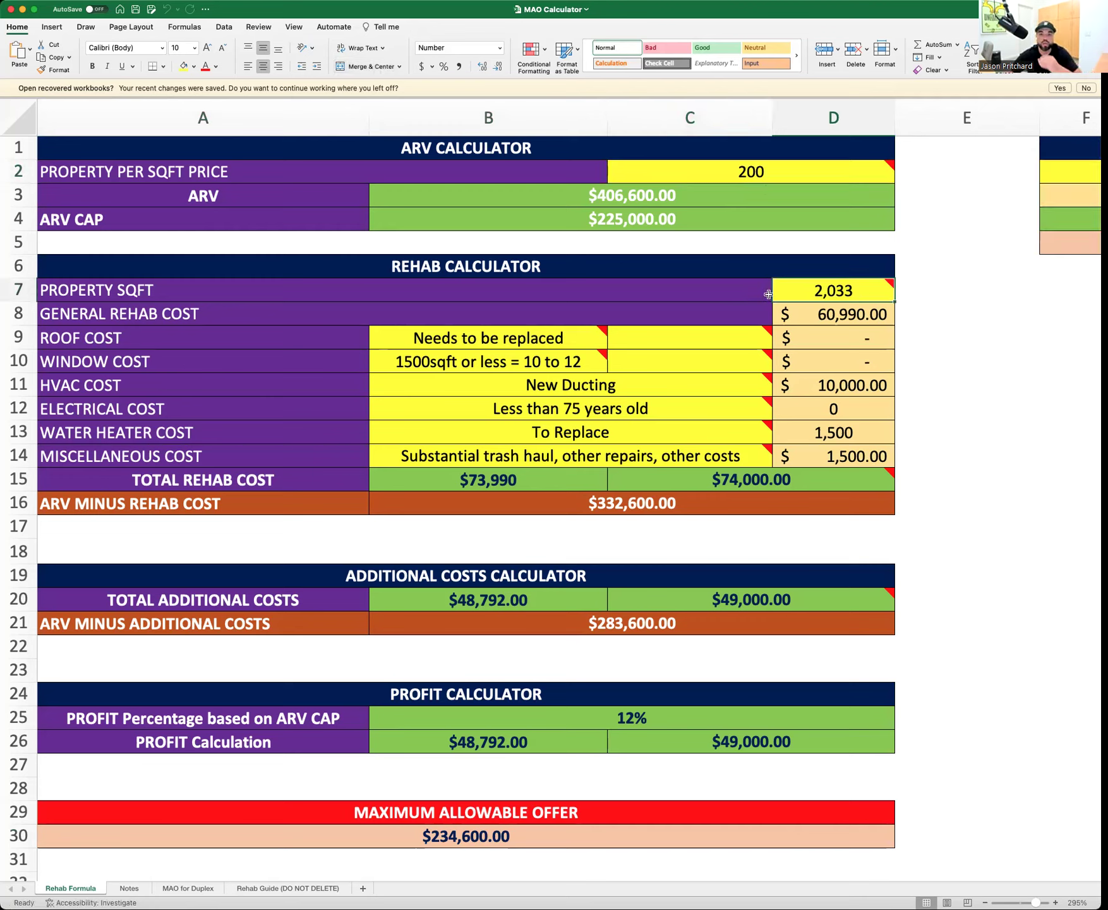
{"action": "mouse_move", "coordinate": [777, 292]}
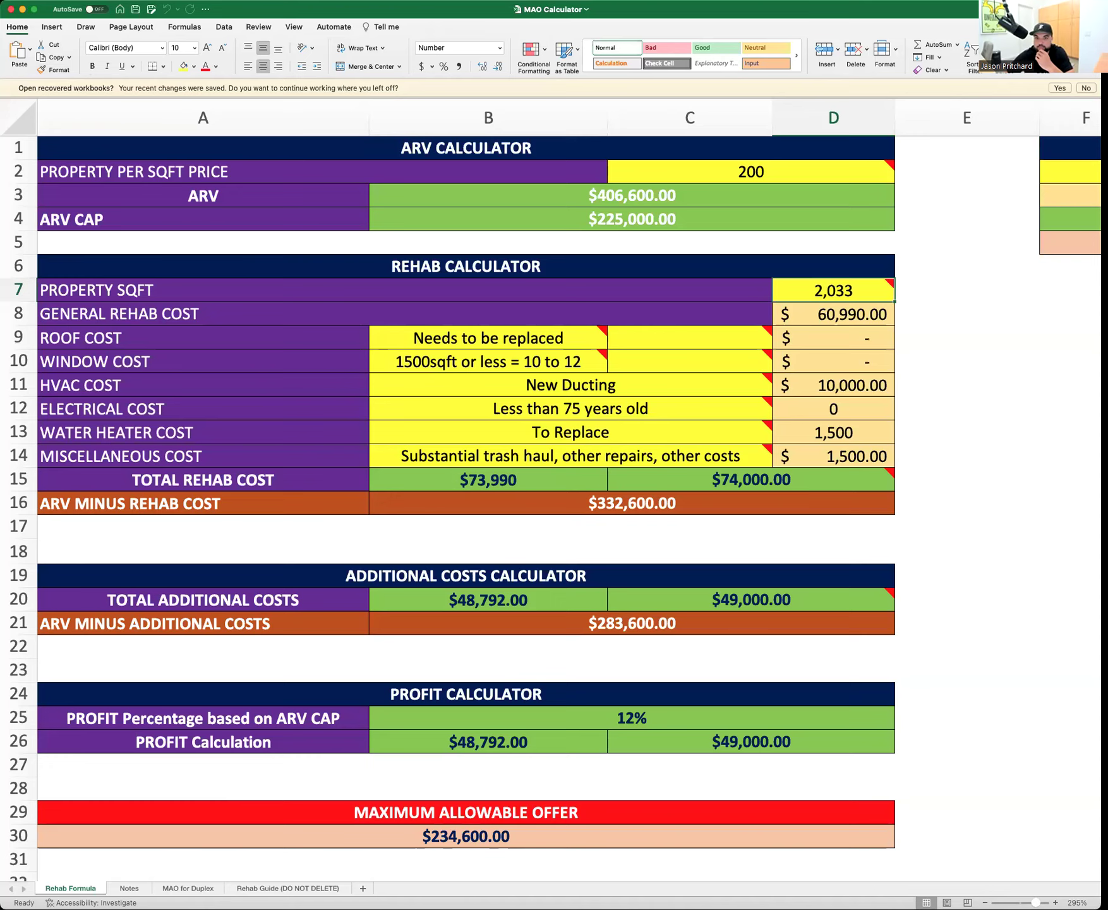
{"action": "scroll", "coordinate": [471, 323], "scroll_direction": "down", "scroll_amount": 1}
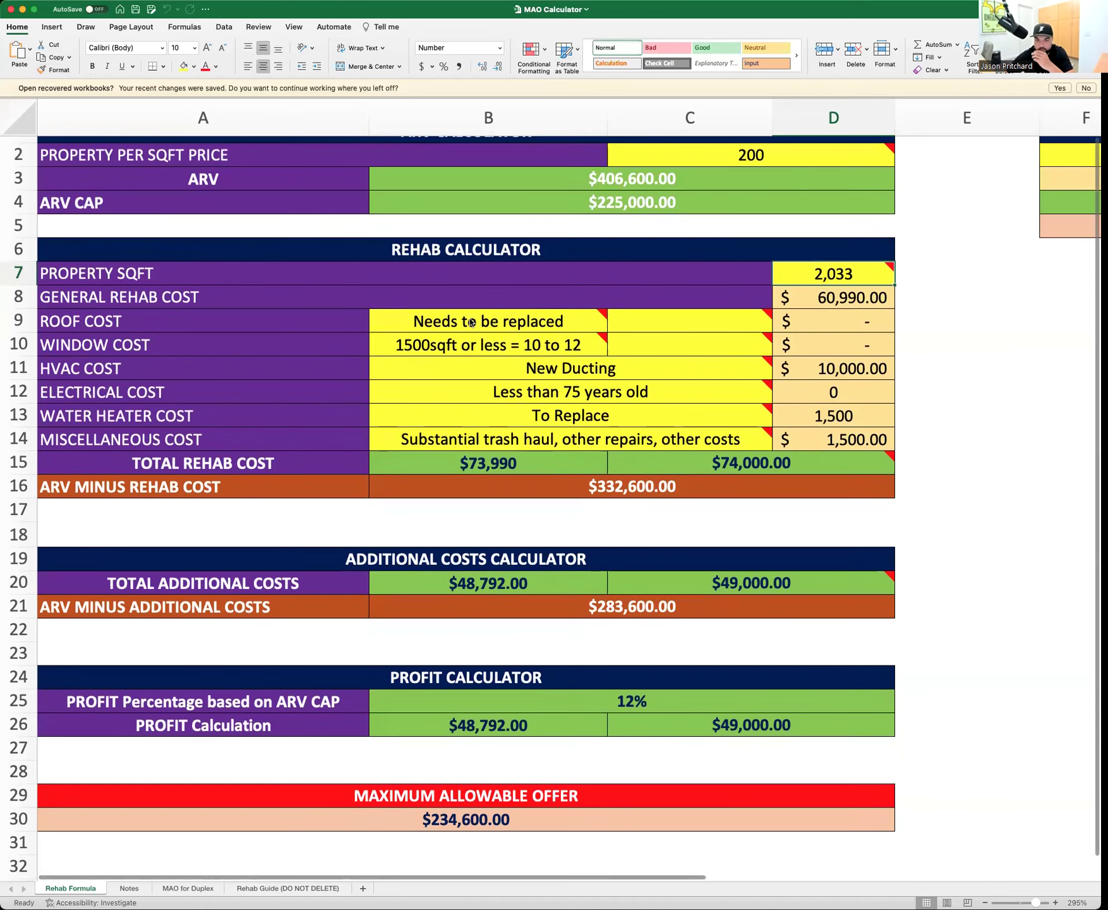
{"action": "scroll", "coordinate": [467, 322], "scroll_direction": "up", "scroll_amount": 1}
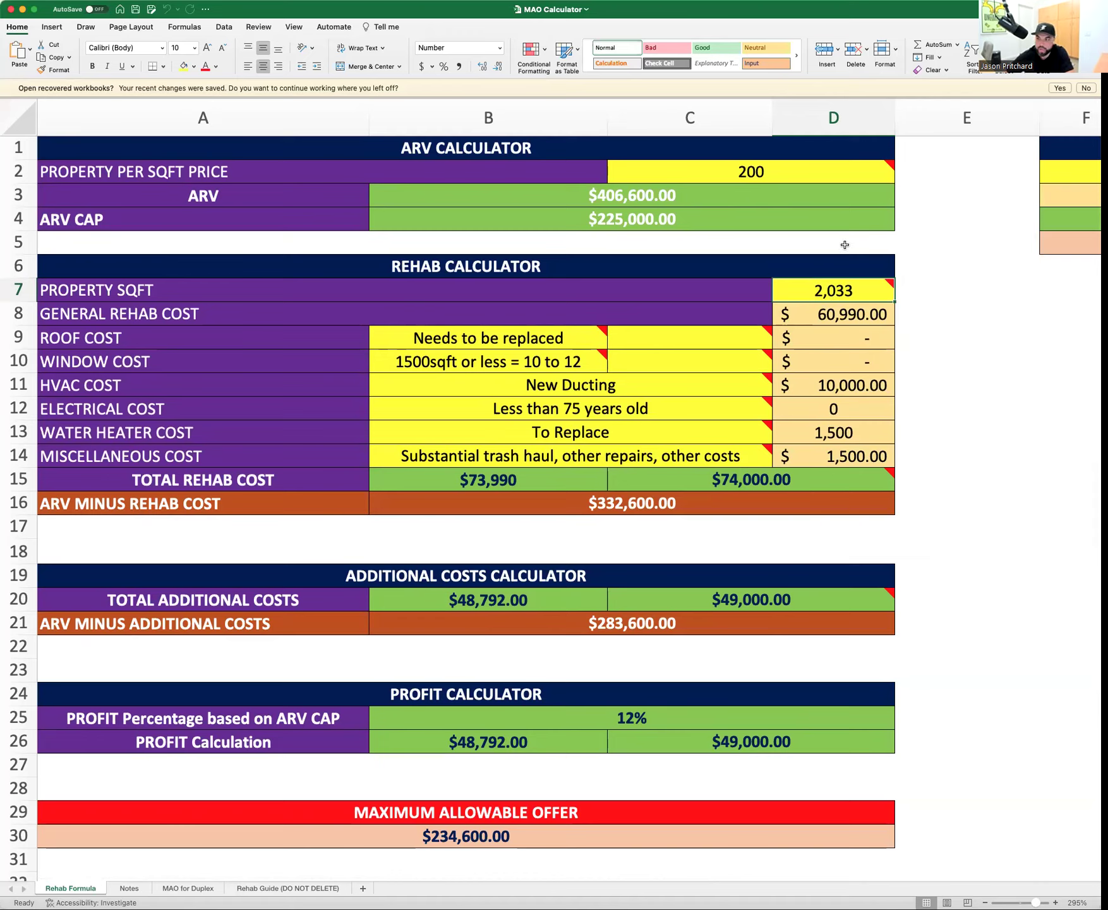
{"action": "mouse_move", "coordinate": [838, 290]}
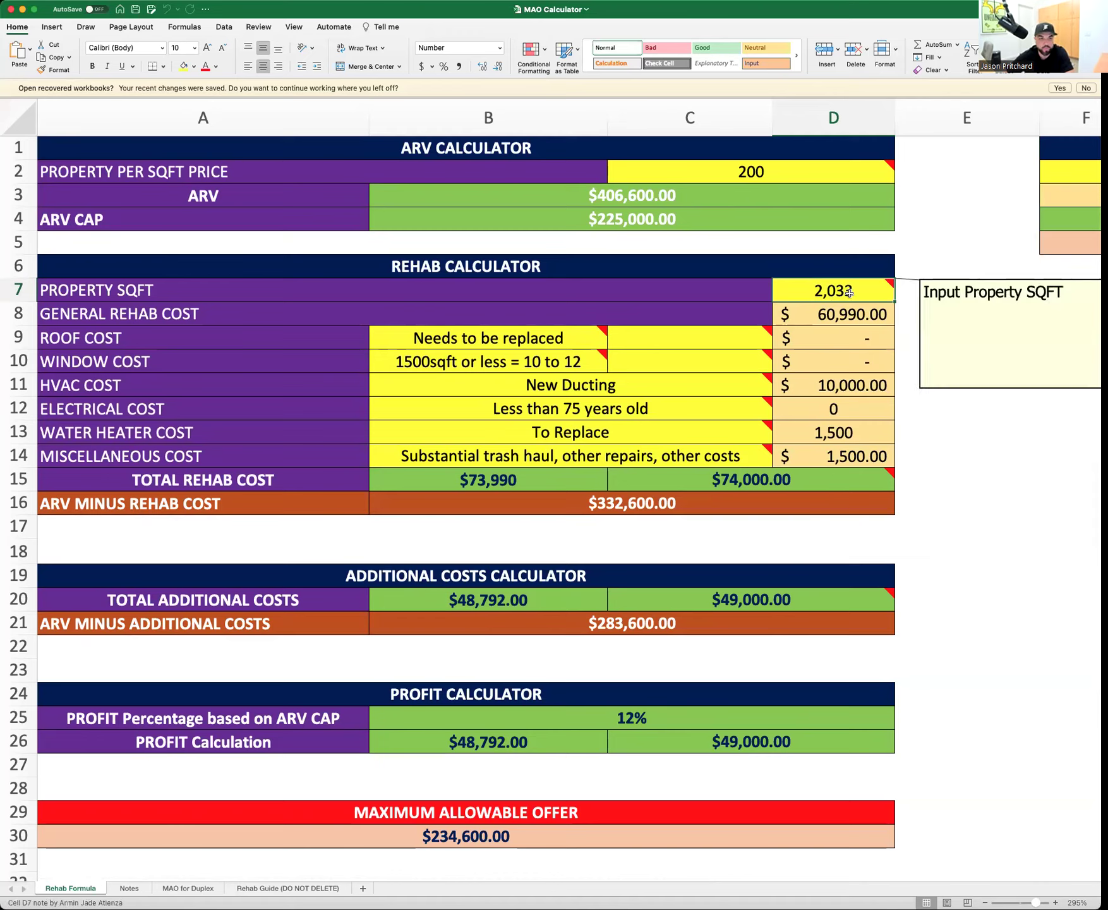
{"action": "mouse_move", "coordinate": [760, 169]}
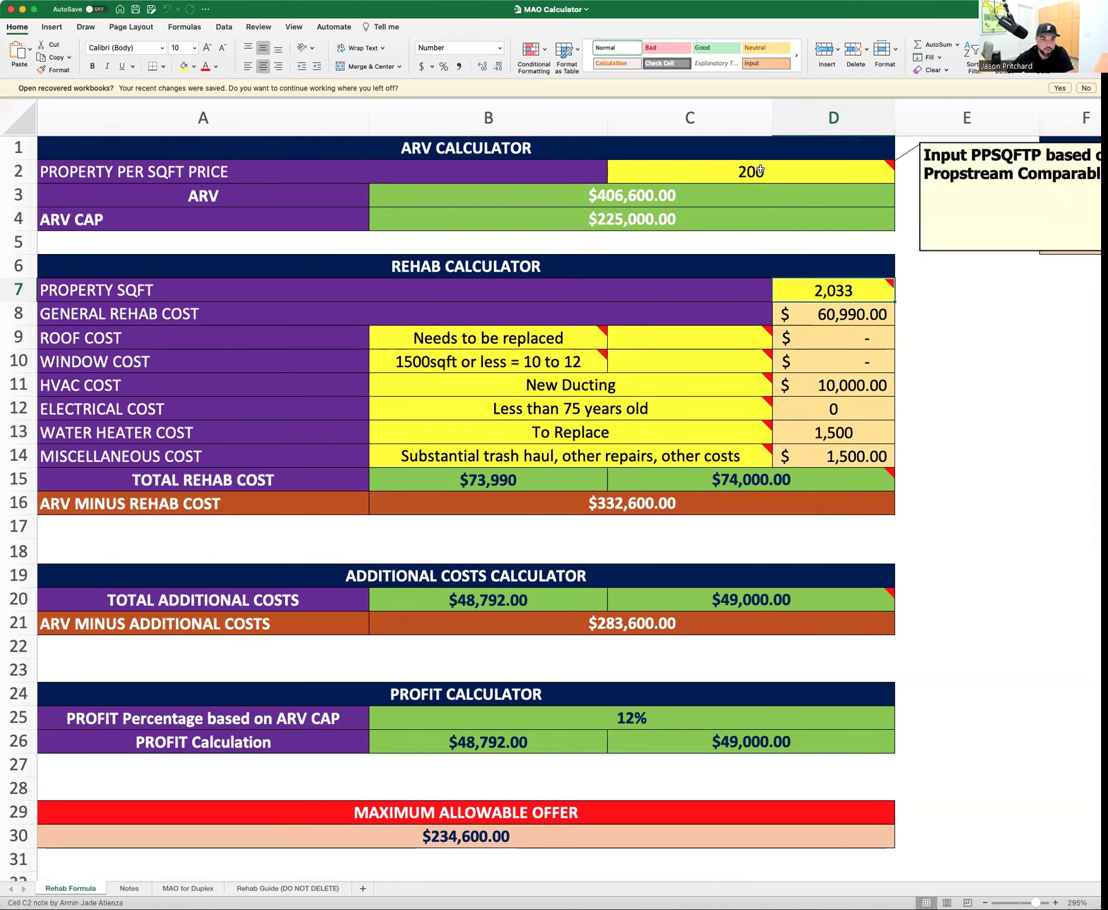
{"action": "left_click", "coordinate": [708, 197]}
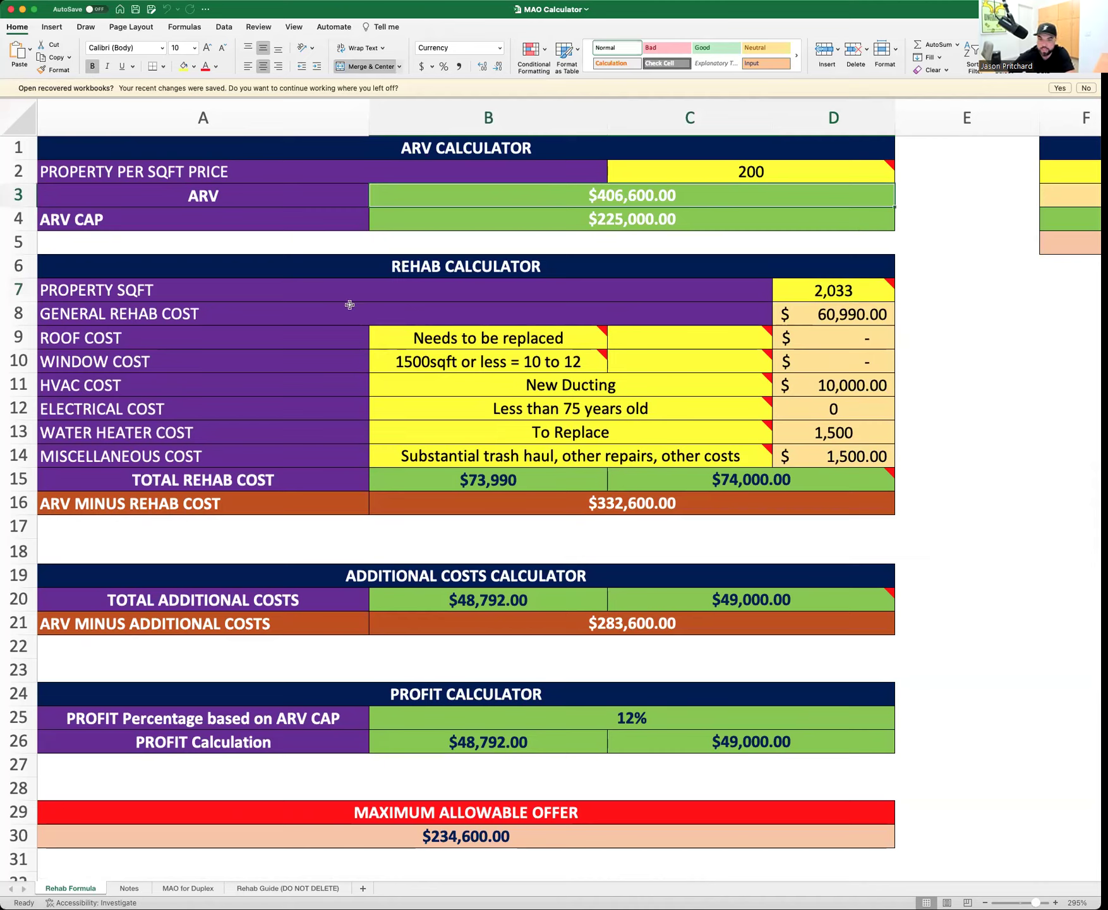
{"action": "left_click", "coordinate": [821, 291]}
{"action": "scroll", "coordinate": [820, 291], "scroll_direction": "down", "scroll_amount": 1}
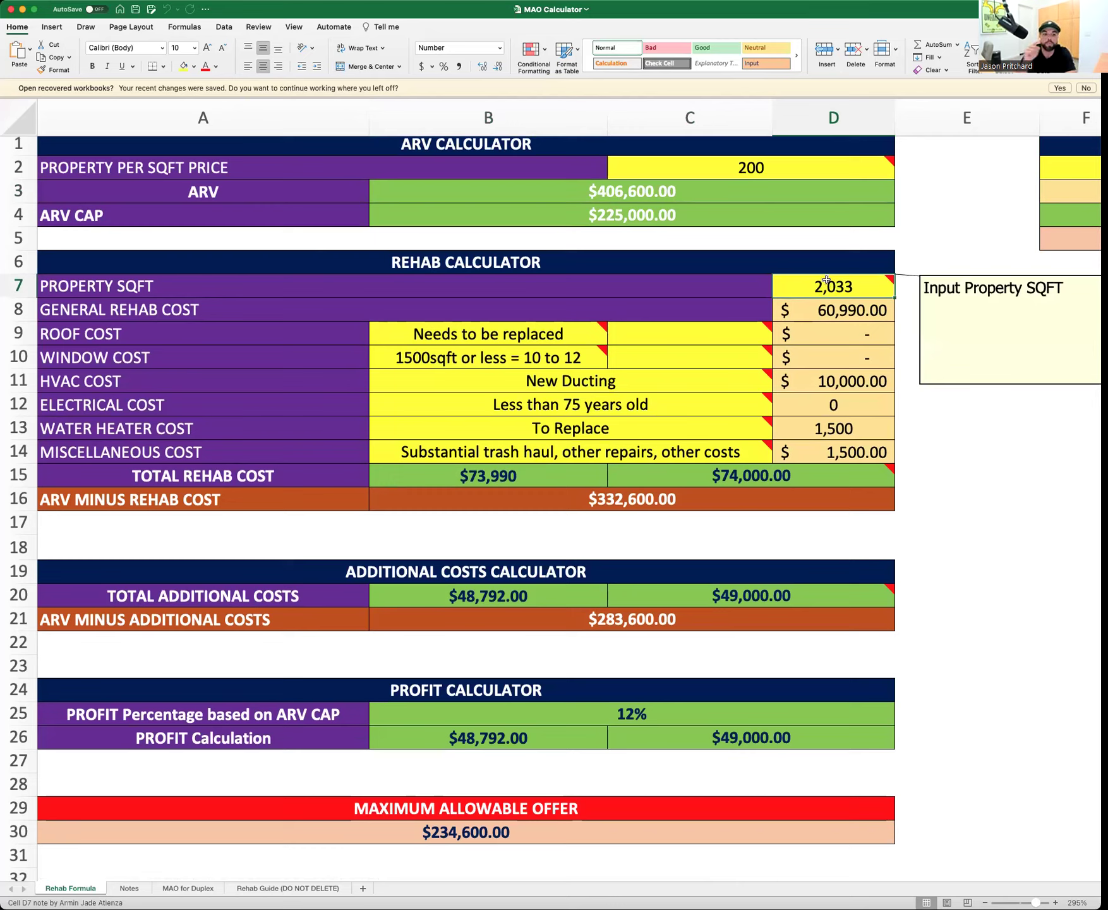
{"action": "scroll", "coordinate": [824, 296], "scroll_direction": "down", "scroll_amount": 1}
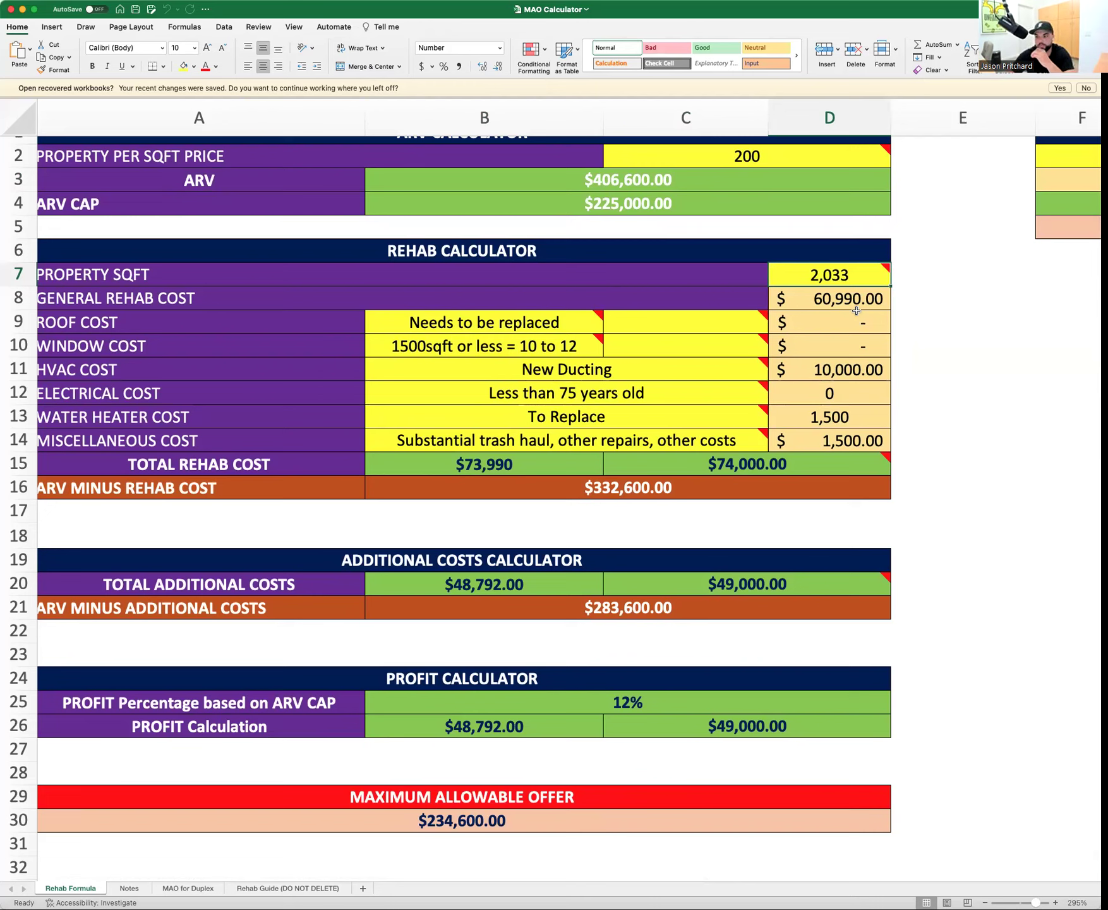
{"action": "scroll", "coordinate": [726, 349], "scroll_direction": "up", "scroll_amount": 1}
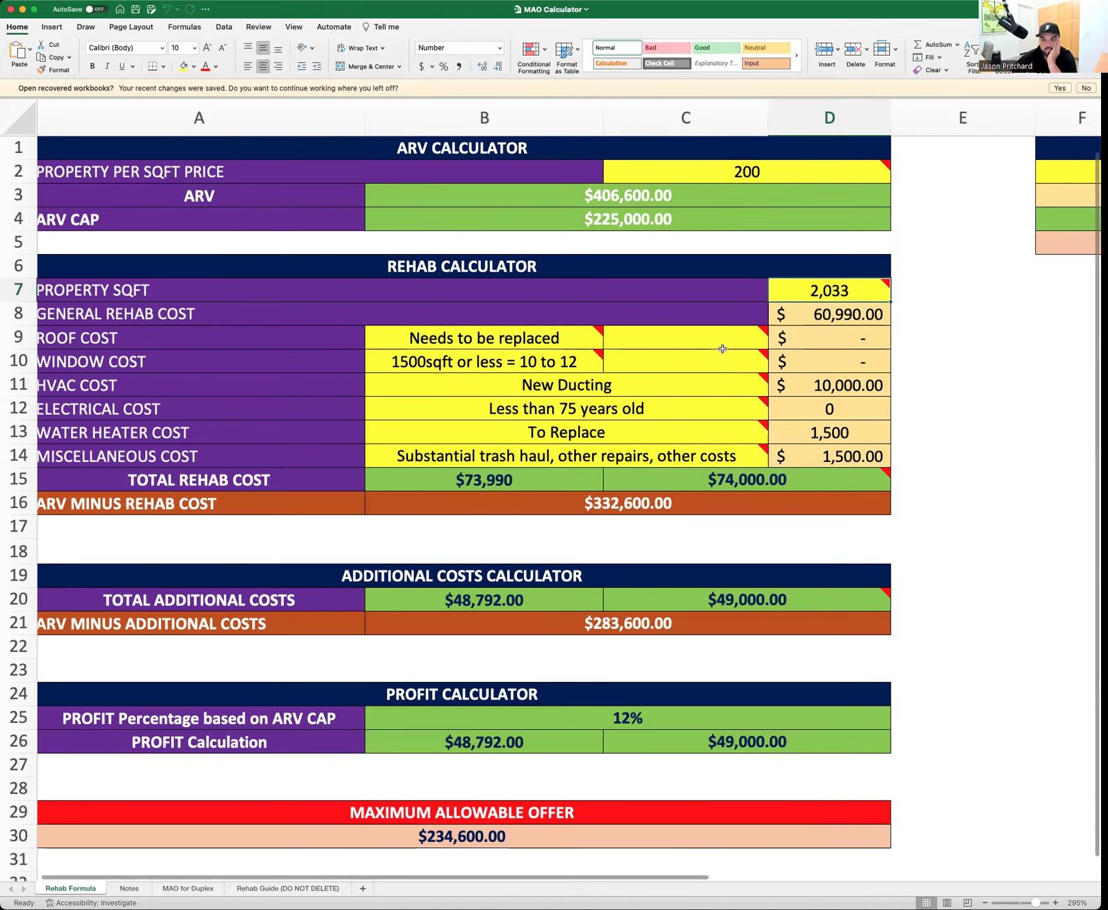
Step: Try N/A as the roof cost status in the Rehab Calculator and restore it to Needs to be replaced
{"action": "left_click", "coordinate": [694, 346]}
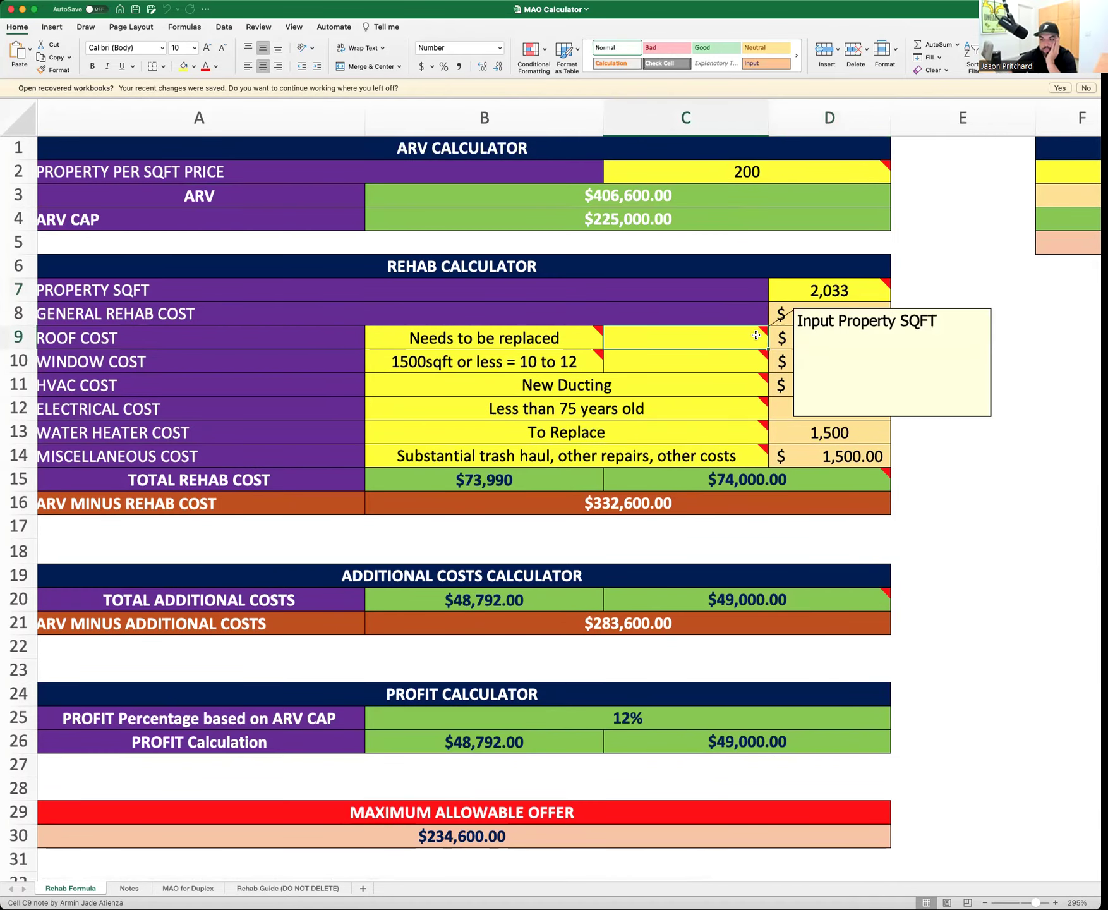
{"action": "mouse_move", "coordinate": [695, 373]}
{"action": "mouse_move", "coordinate": [641, 384]}
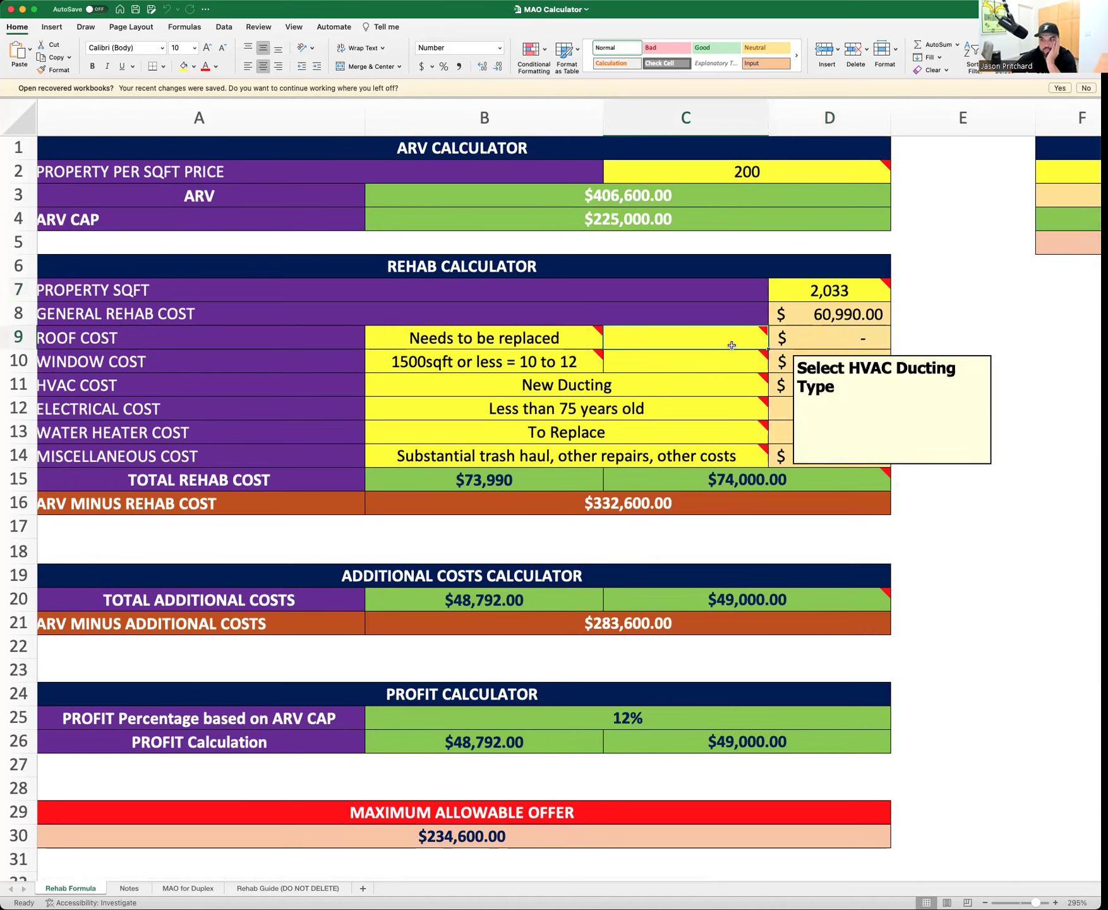
{"action": "left_click", "coordinate": [594, 338]}
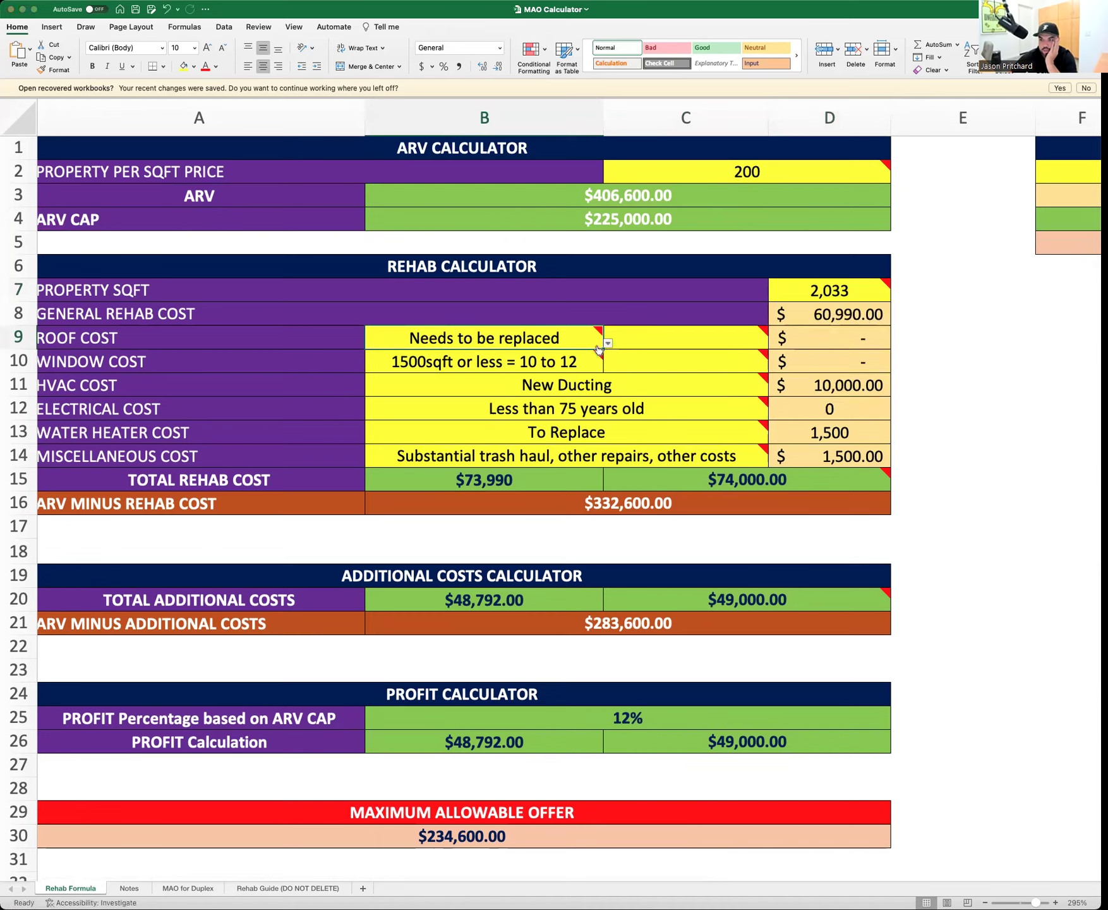
{"action": "key", "text": "super+z"}
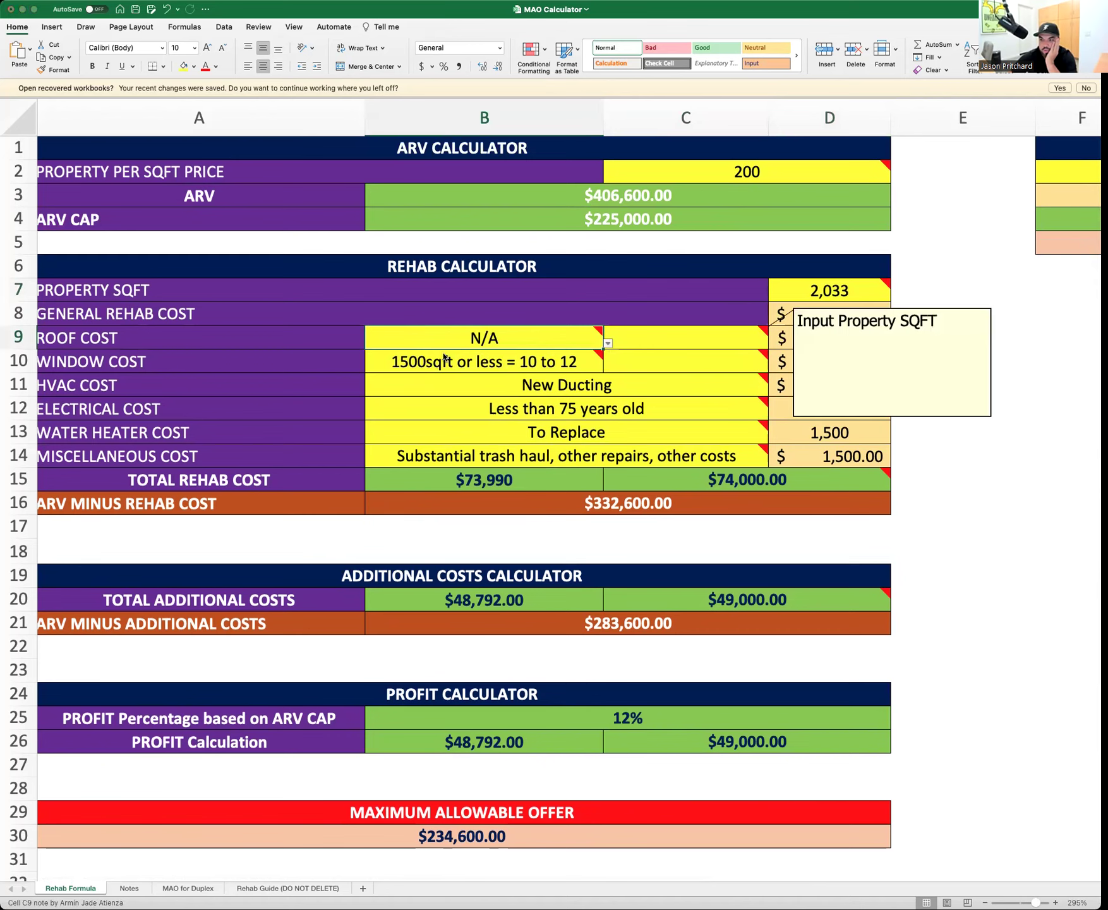
{"action": "key", "text": "super+y"}
{"action": "left_click", "coordinate": [835, 340]}
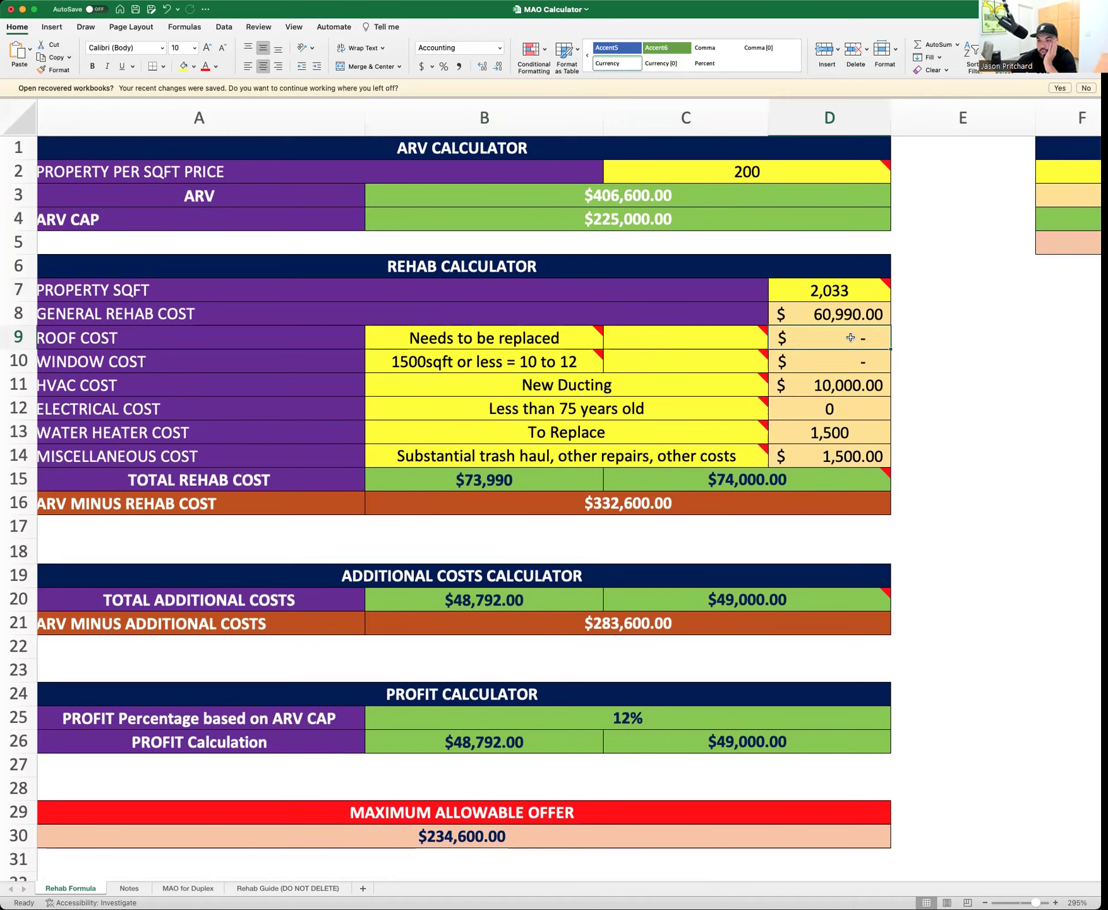
Step: Set the window cost range to 1500-2000sqft = 13 to 15 and the HVAC cost type to Existing Ducting
{"action": "left_click", "coordinate": [600, 364]}
{"action": "left_click", "coordinate": [607, 368]}
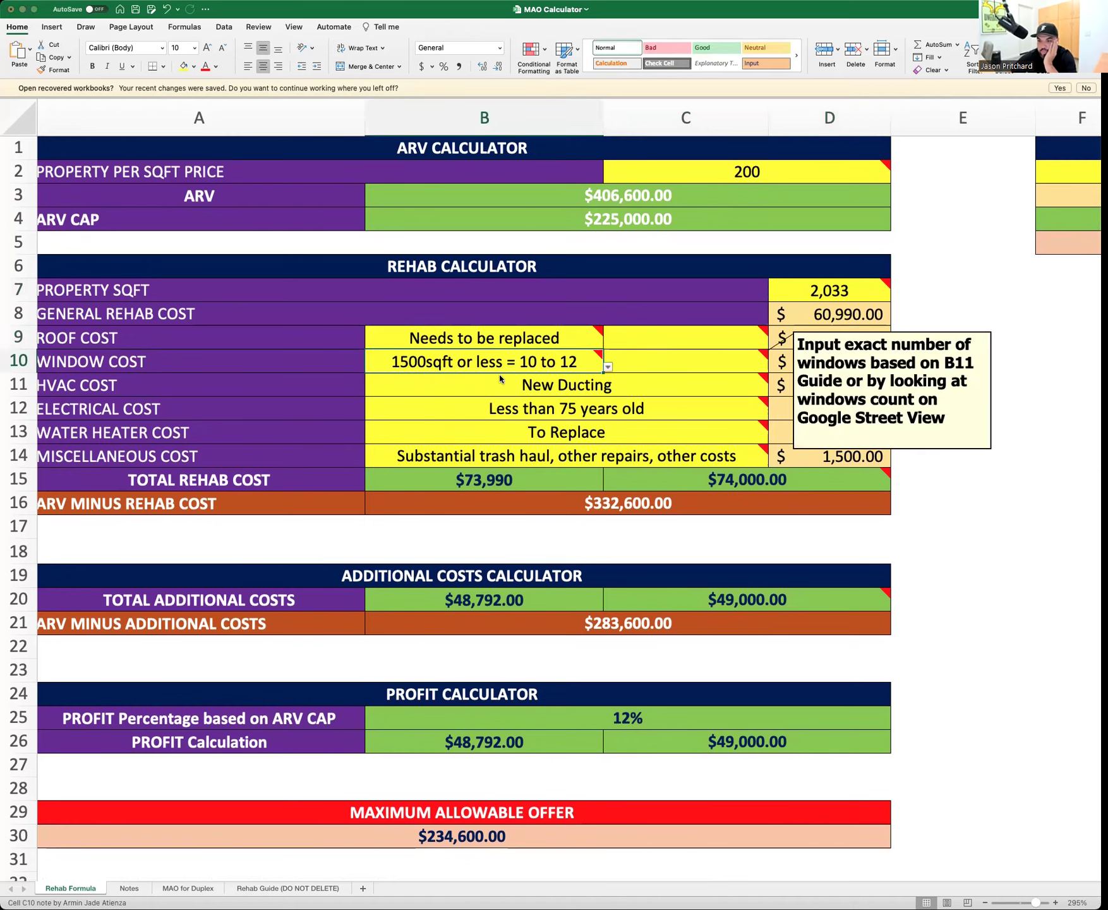
{"action": "left_click", "coordinate": [450, 402]}
{"action": "left_click", "coordinate": [722, 383]}
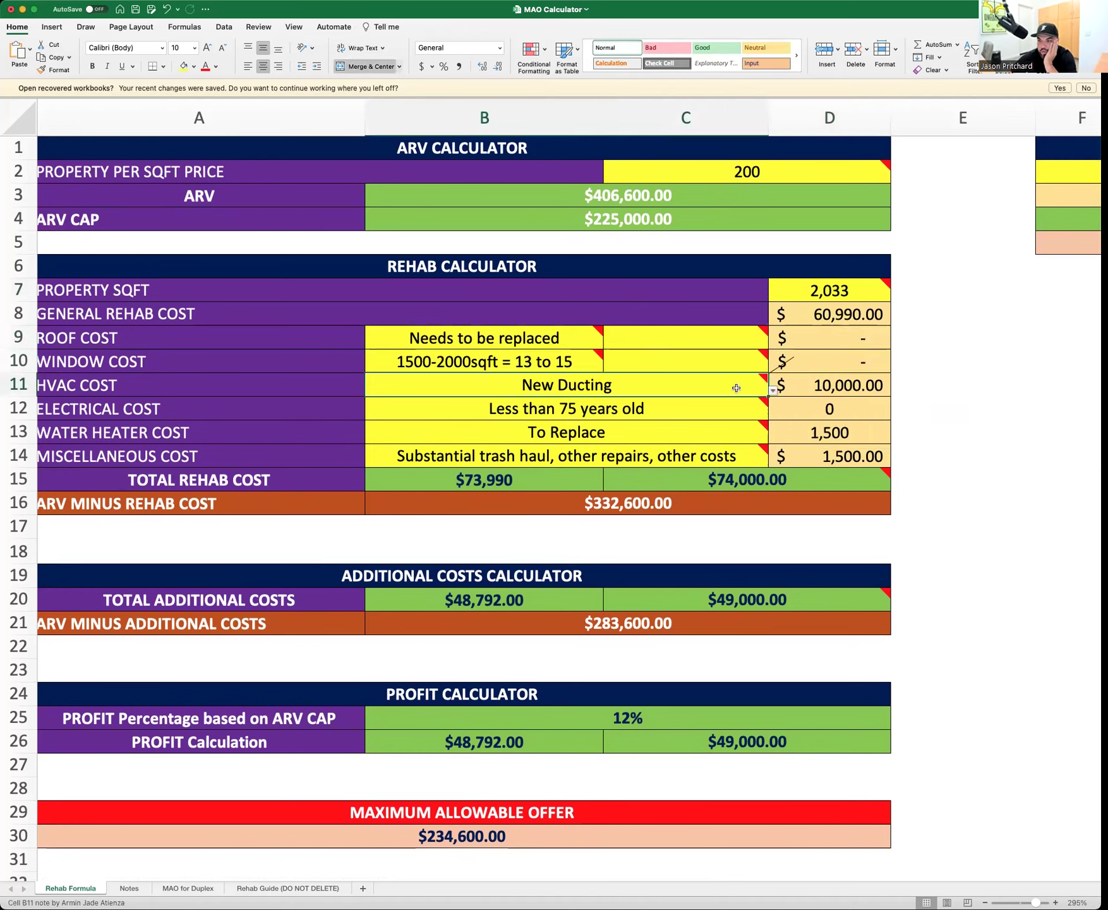
{"action": "left_click", "coordinate": [409, 403]}
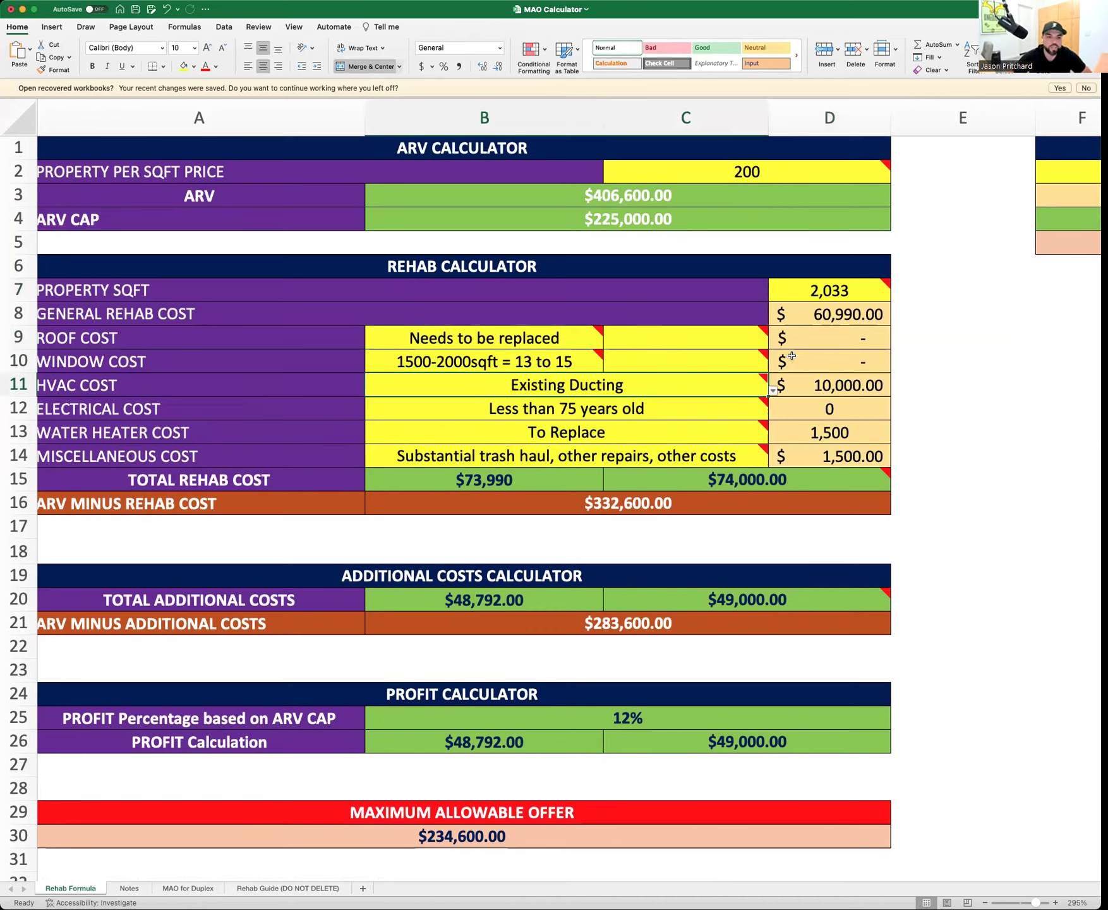
Step: Review the notes and costs in the Rehab Calculator rows, the total rehab cost and the total additional costs
{"action": "mouse_move", "coordinate": [701, 351]}
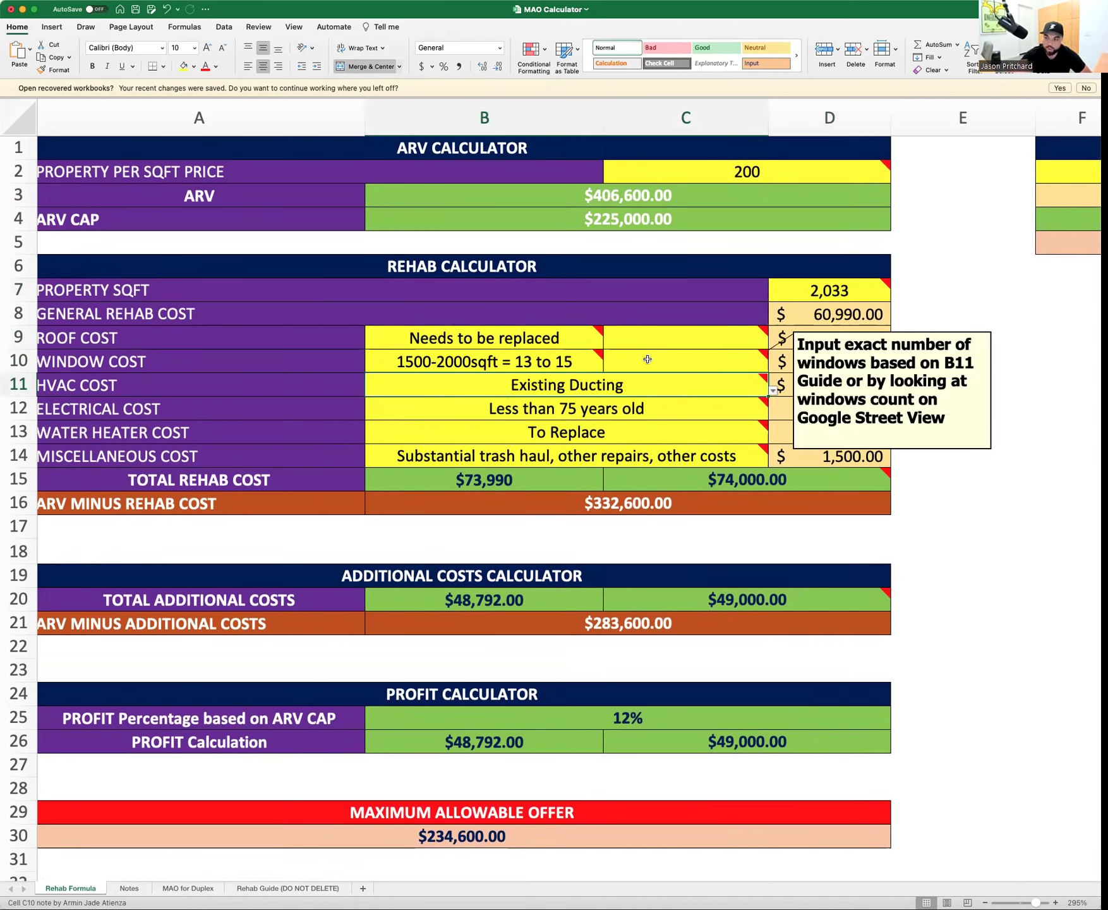
{"action": "left_click", "coordinate": [547, 347]}
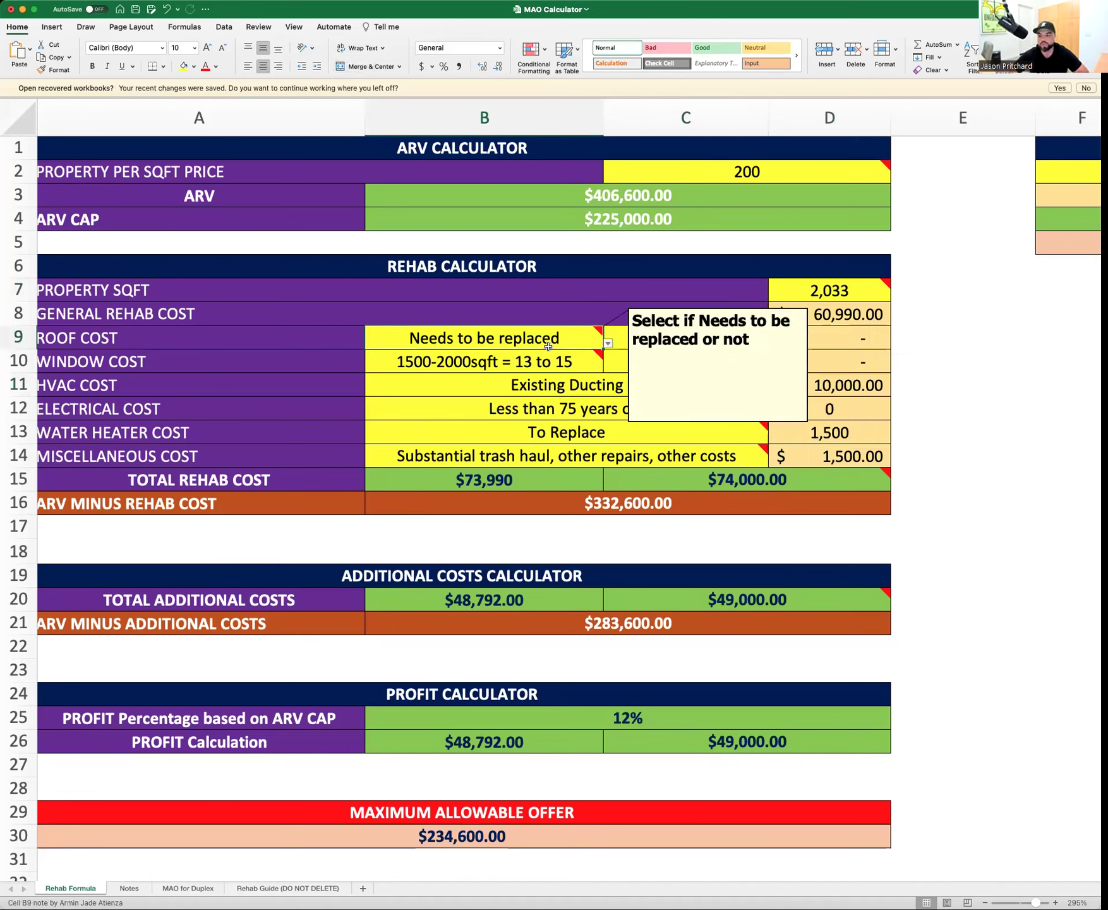
{"action": "mouse_move", "coordinate": [547, 432]}
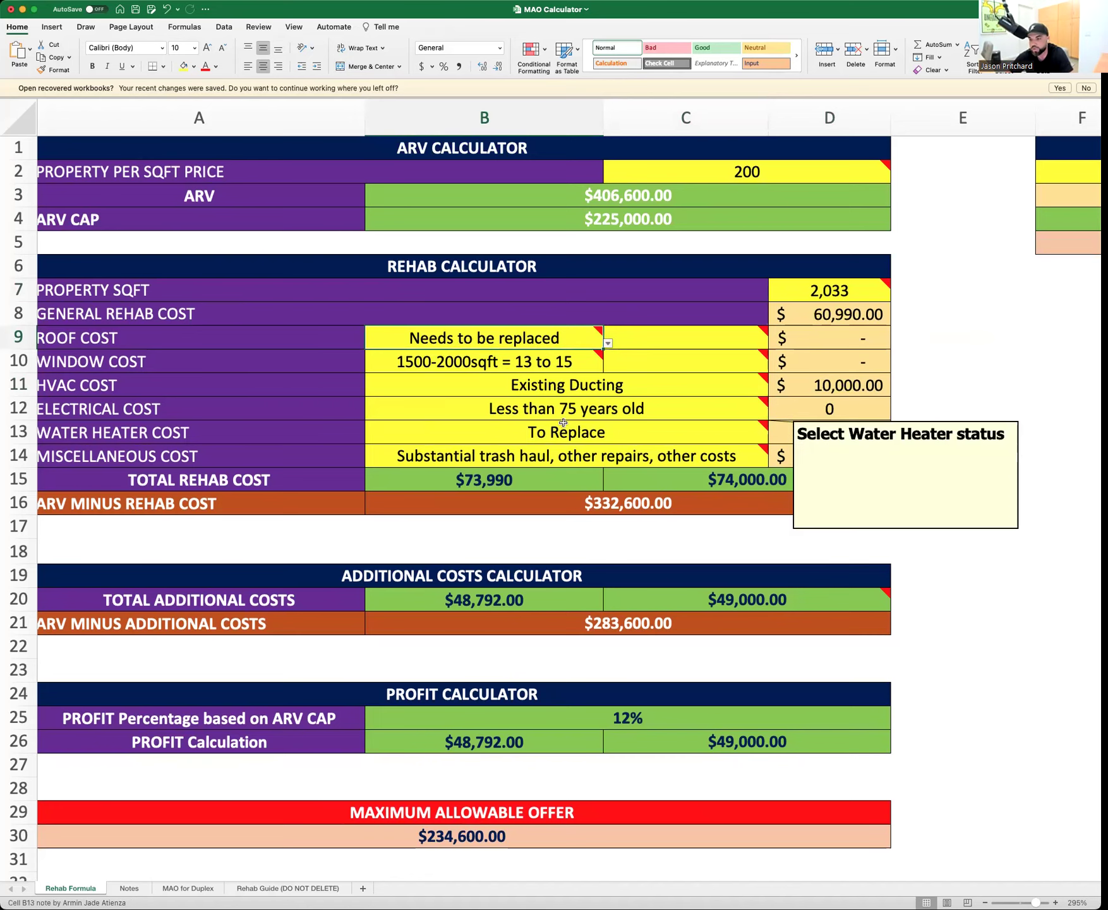
{"action": "scroll", "coordinate": [480, 386], "scroll_direction": "down", "scroll_amount": 1}
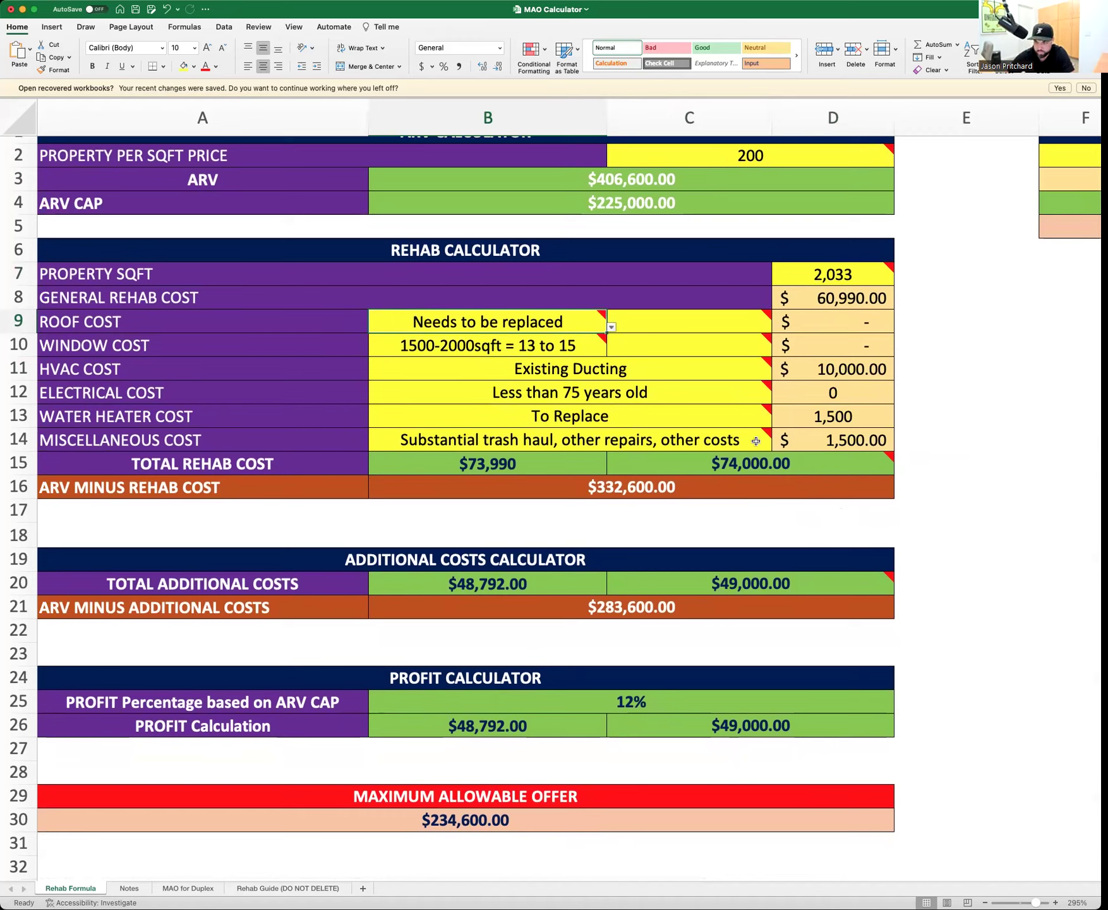
{"action": "mouse_move", "coordinate": [733, 430]}
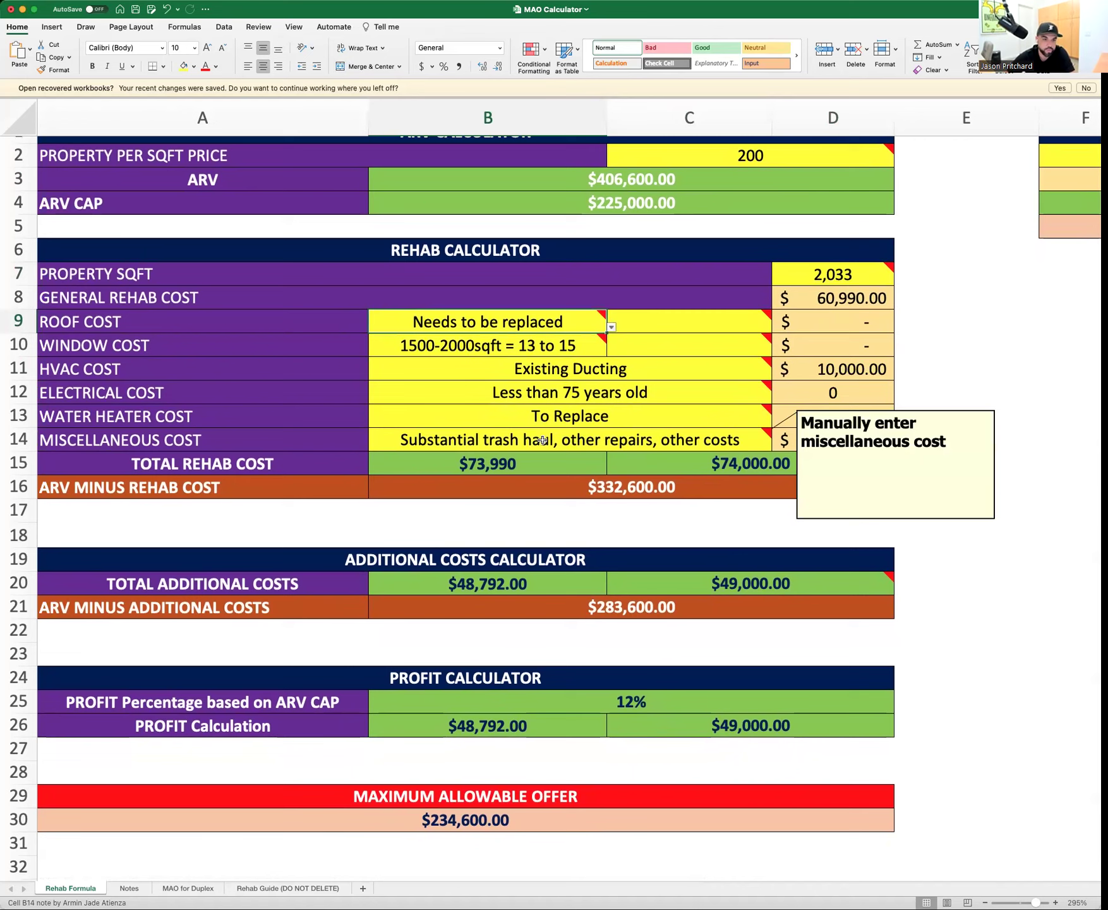
{"action": "scroll", "coordinate": [542, 440], "scroll_direction": "down", "scroll_amount": 1}
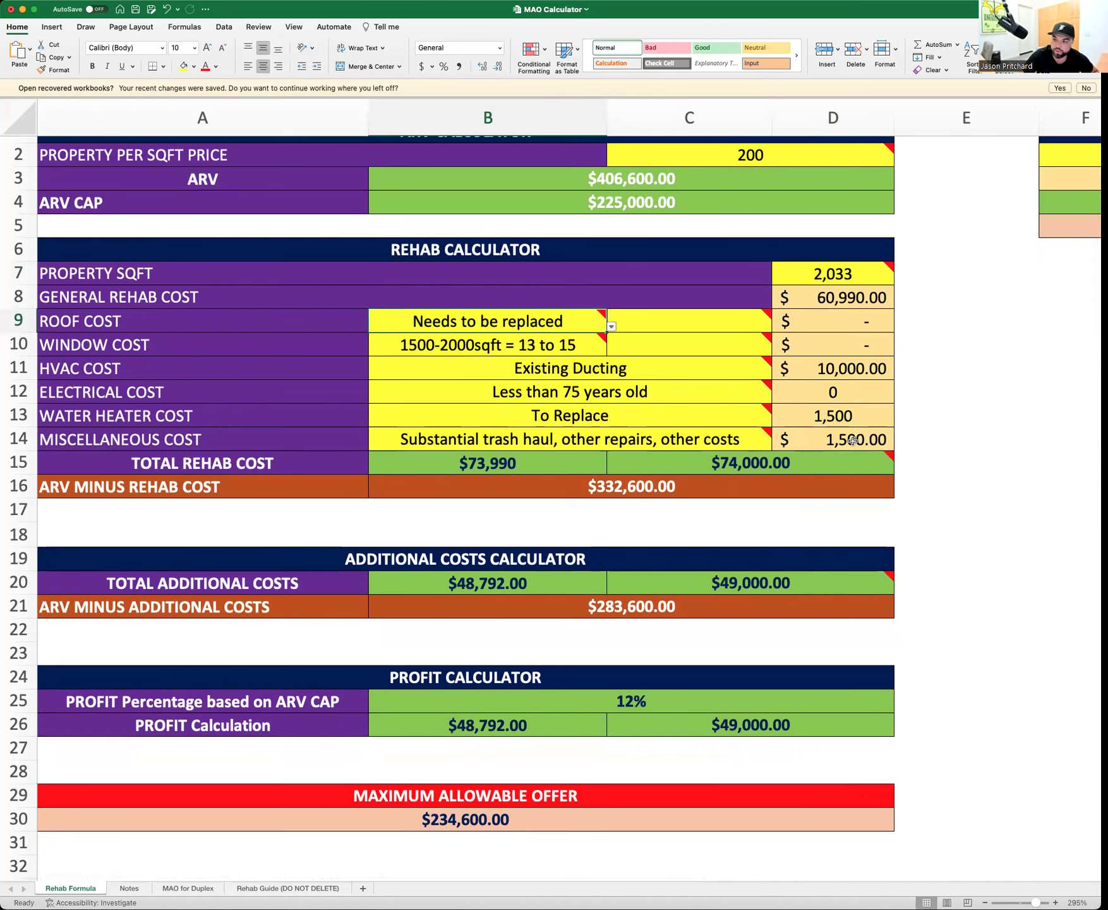
{"action": "scroll", "coordinate": [849, 437], "scroll_direction": "up", "scroll_amount": 1}
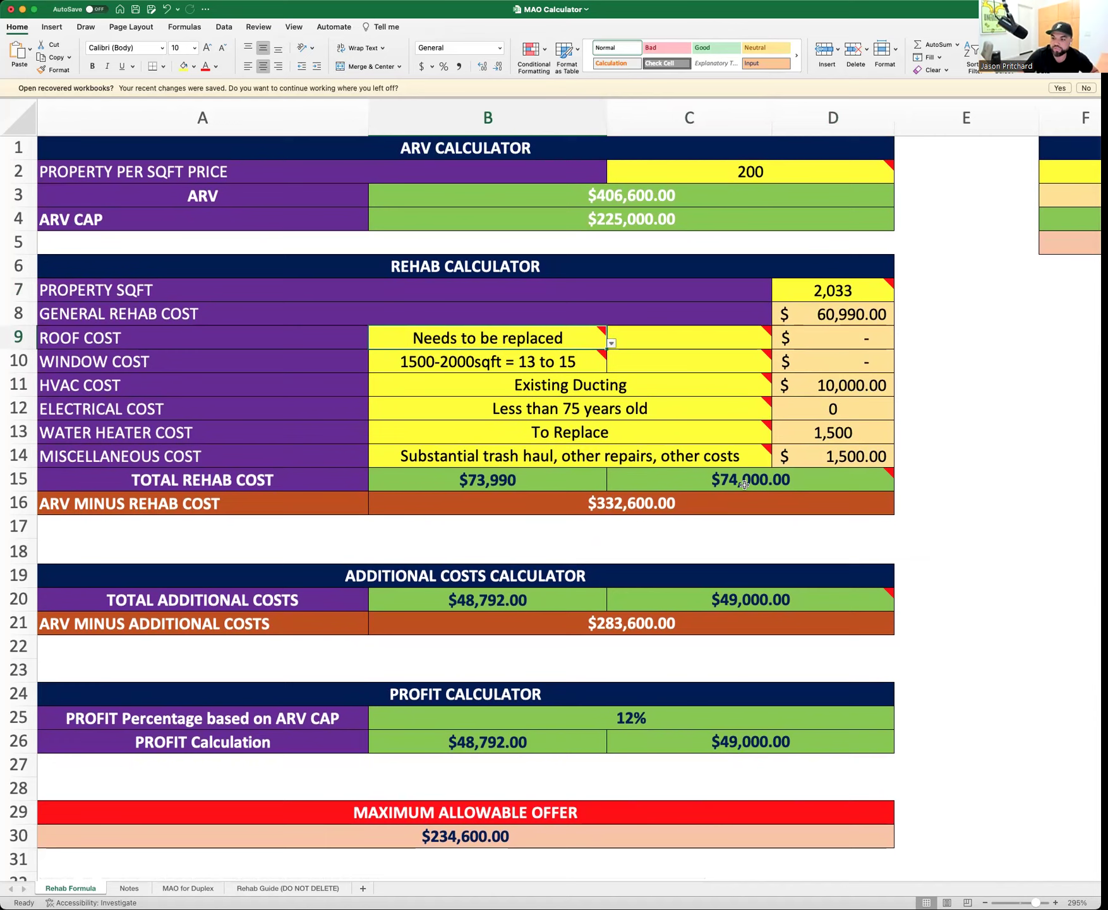
{"action": "mouse_move", "coordinate": [745, 483]}
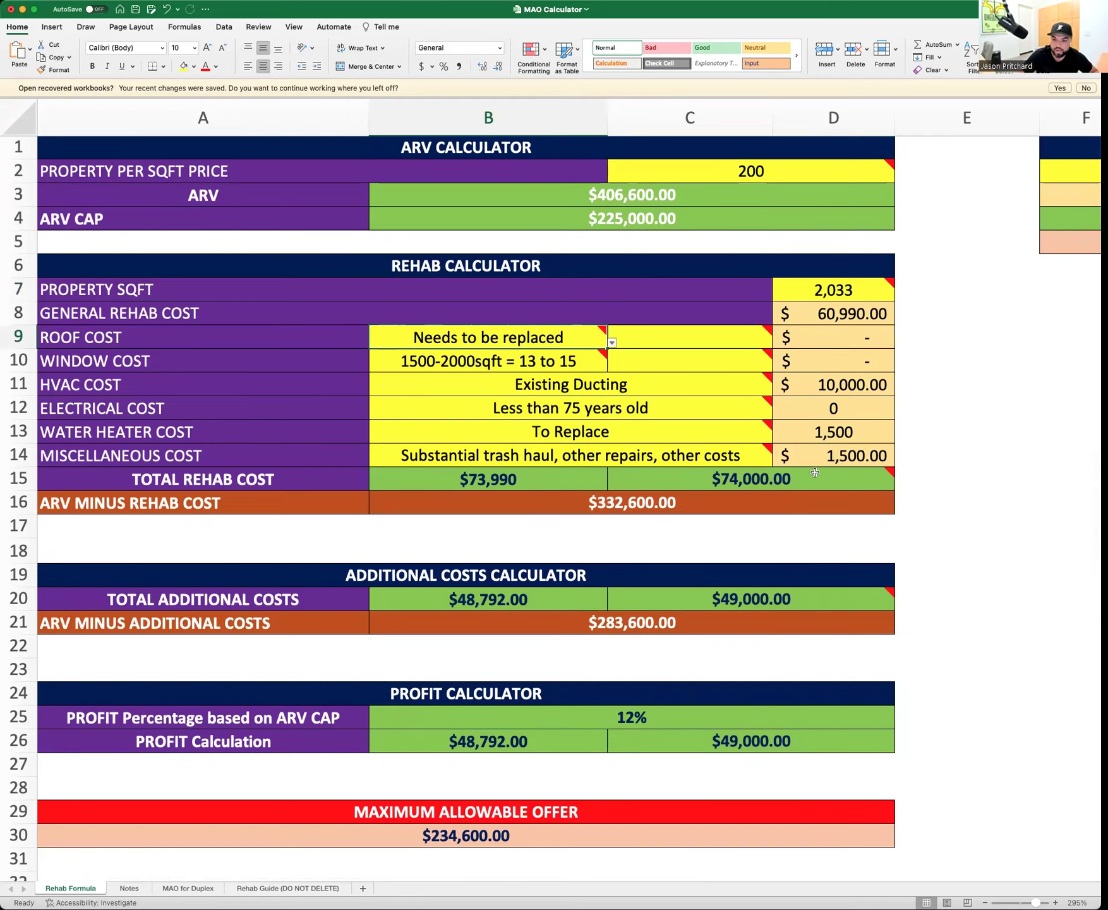
{"action": "mouse_move", "coordinate": [809, 474]}
{"action": "scroll", "coordinate": [809, 473], "scroll_direction": "down", "scroll_amount": 1}
{"action": "scroll", "coordinate": [829, 546], "scroll_direction": "down", "scroll_amount": 1}
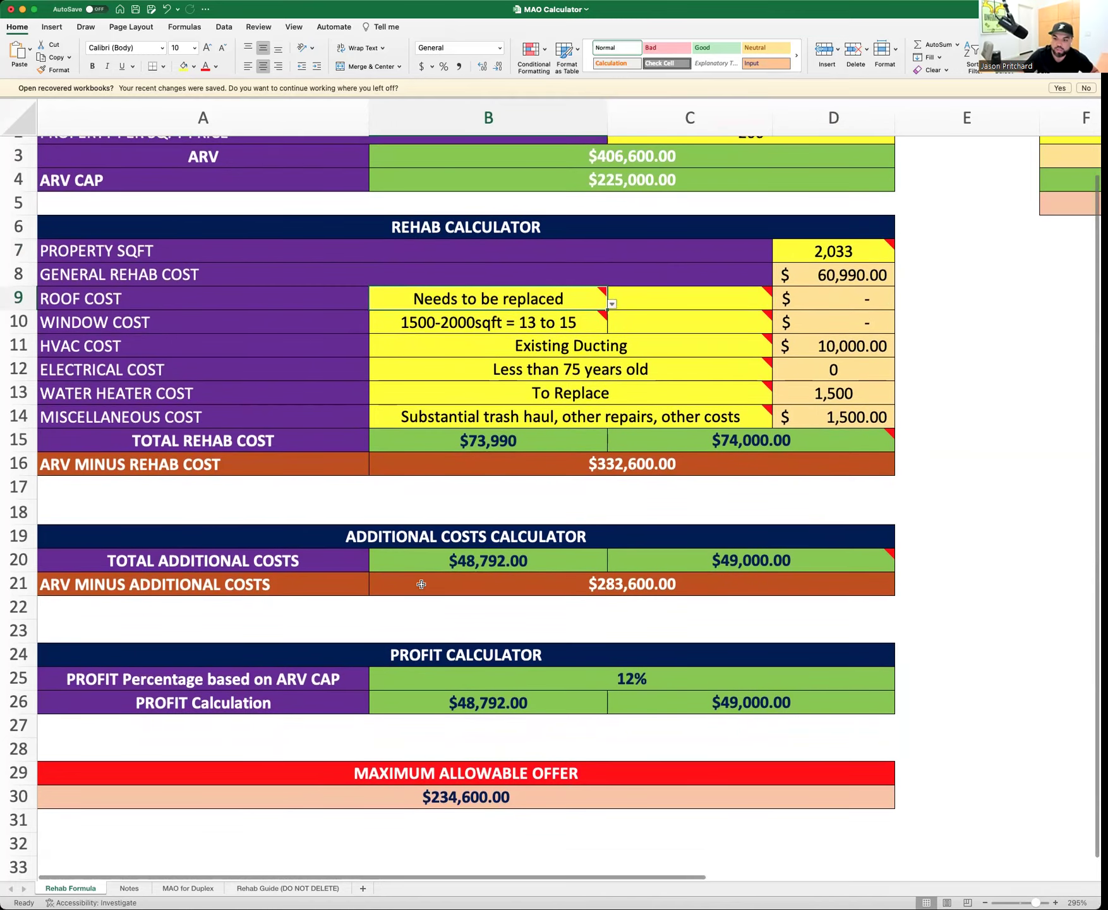
{"action": "mouse_move", "coordinate": [653, 561]}
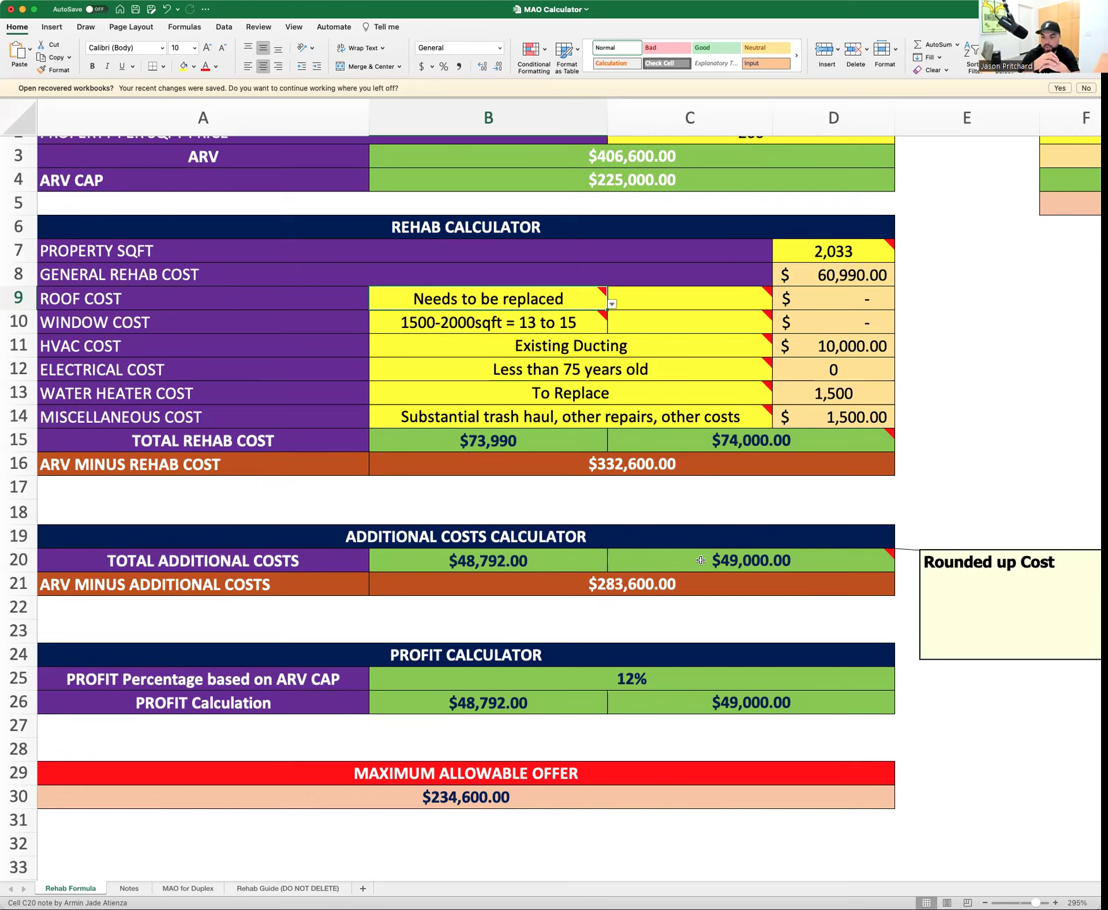
Step: Examine the profit calculation, the profit percentage based on the ARV cap, and the maximum allowable offer
{"action": "left_click", "coordinate": [663, 701]}
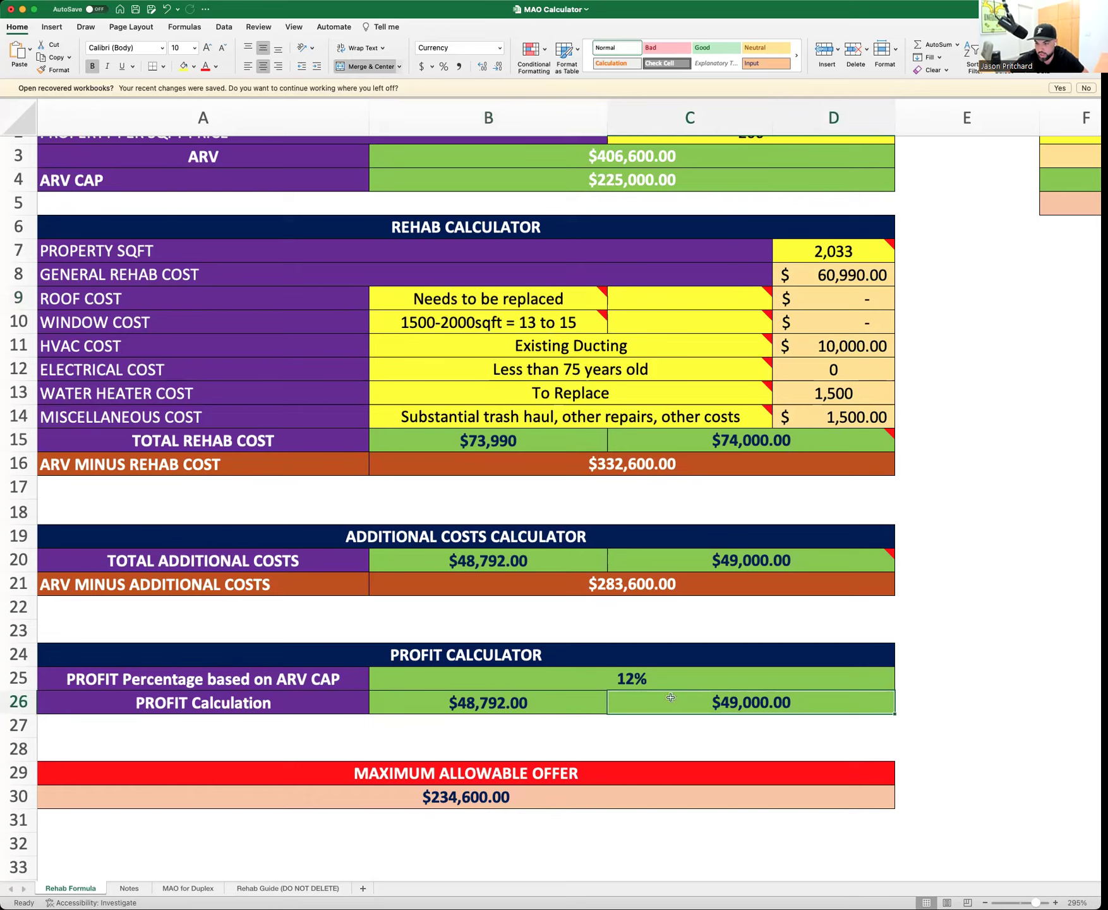
{"action": "left_click", "coordinate": [655, 681]}
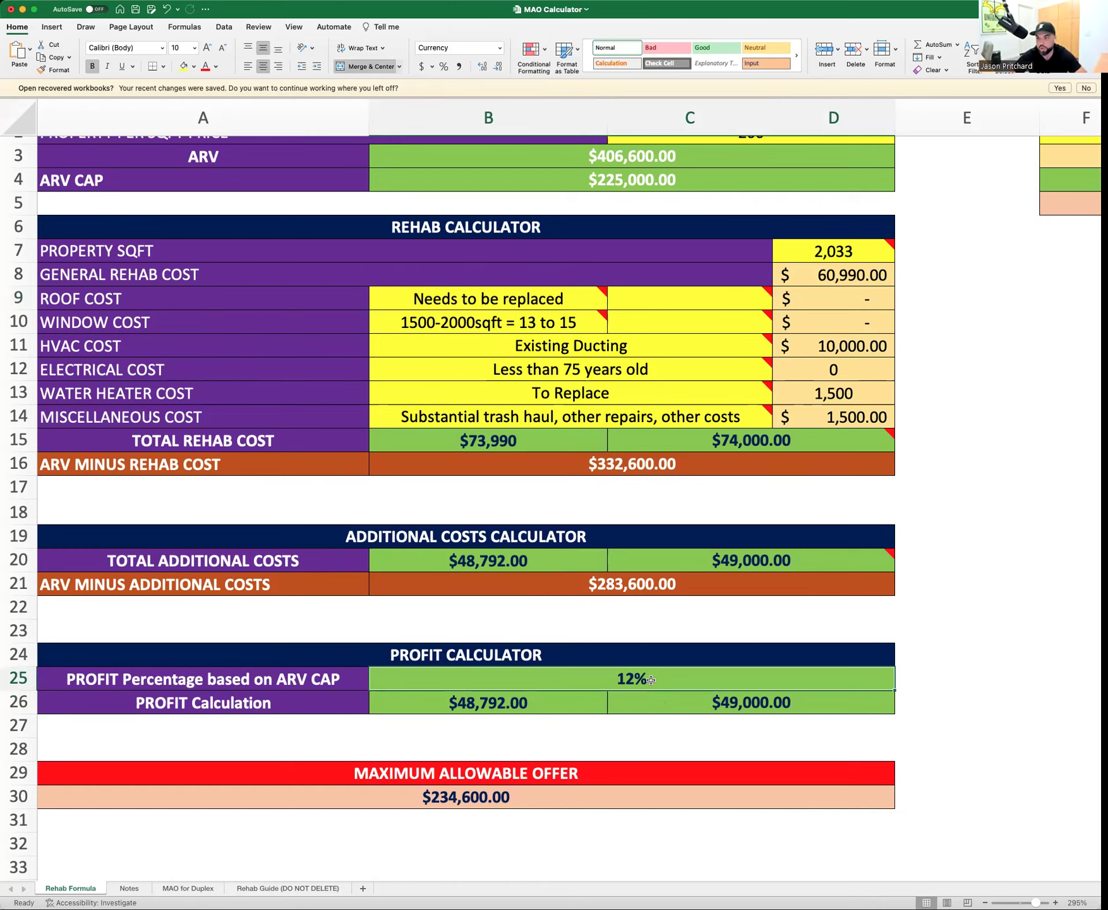
{"action": "scroll", "coordinate": [717, 653], "scroll_direction": "up", "scroll_amount": 2}
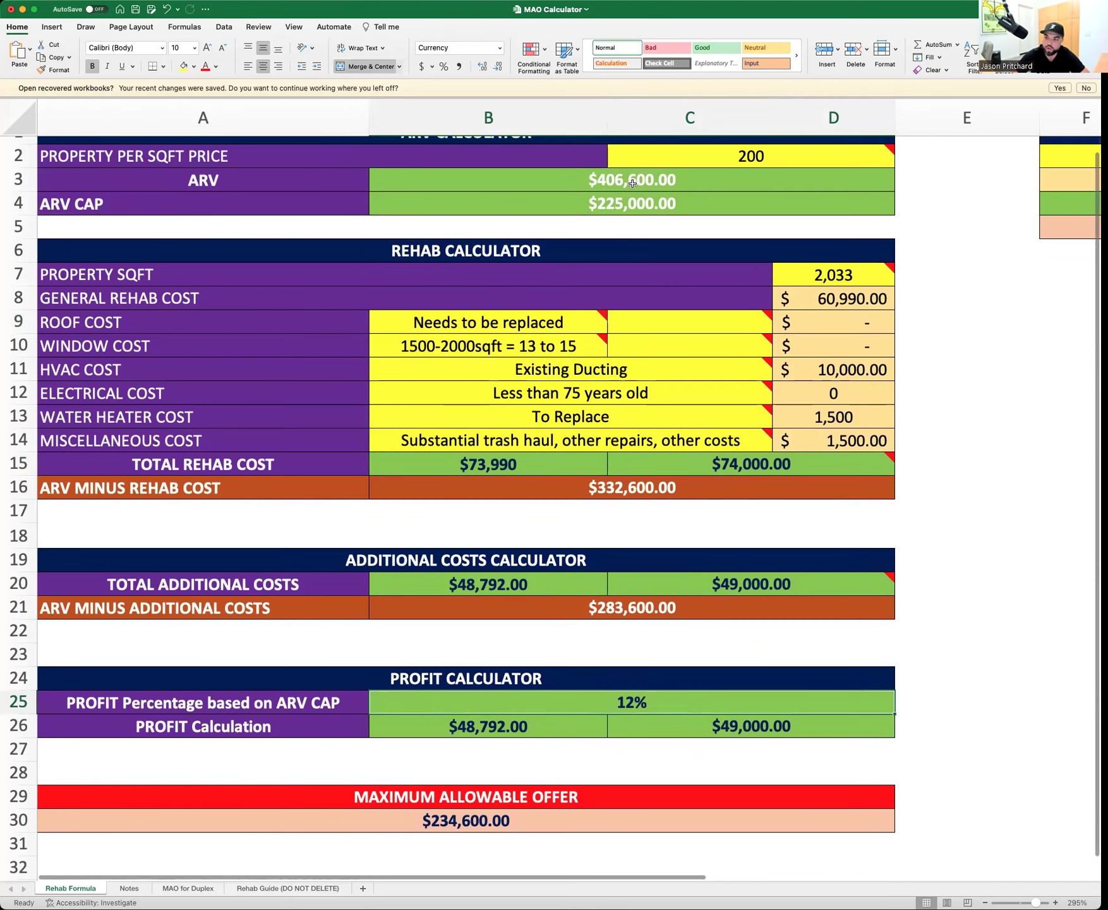
{"action": "scroll", "coordinate": [569, 569], "scroll_direction": "down", "scroll_amount": 3}
{"action": "left_click", "coordinate": [475, 698]}
{"action": "key", "text": "Up"}
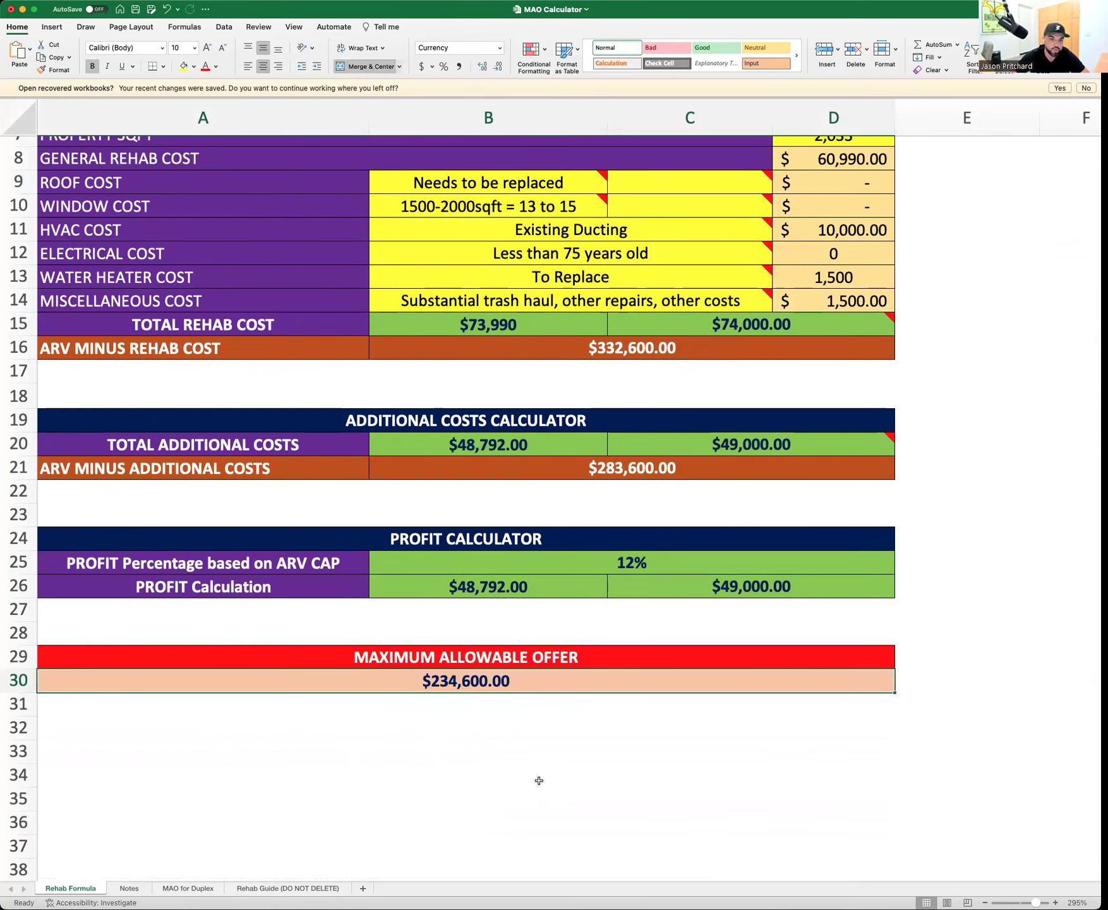
{"action": "scroll", "coordinate": [539, 781], "scroll_direction": "up", "scroll_amount": 2}
{"action": "scroll", "coordinate": [539, 781], "scroll_direction": "up", "scroll_amount": 1}
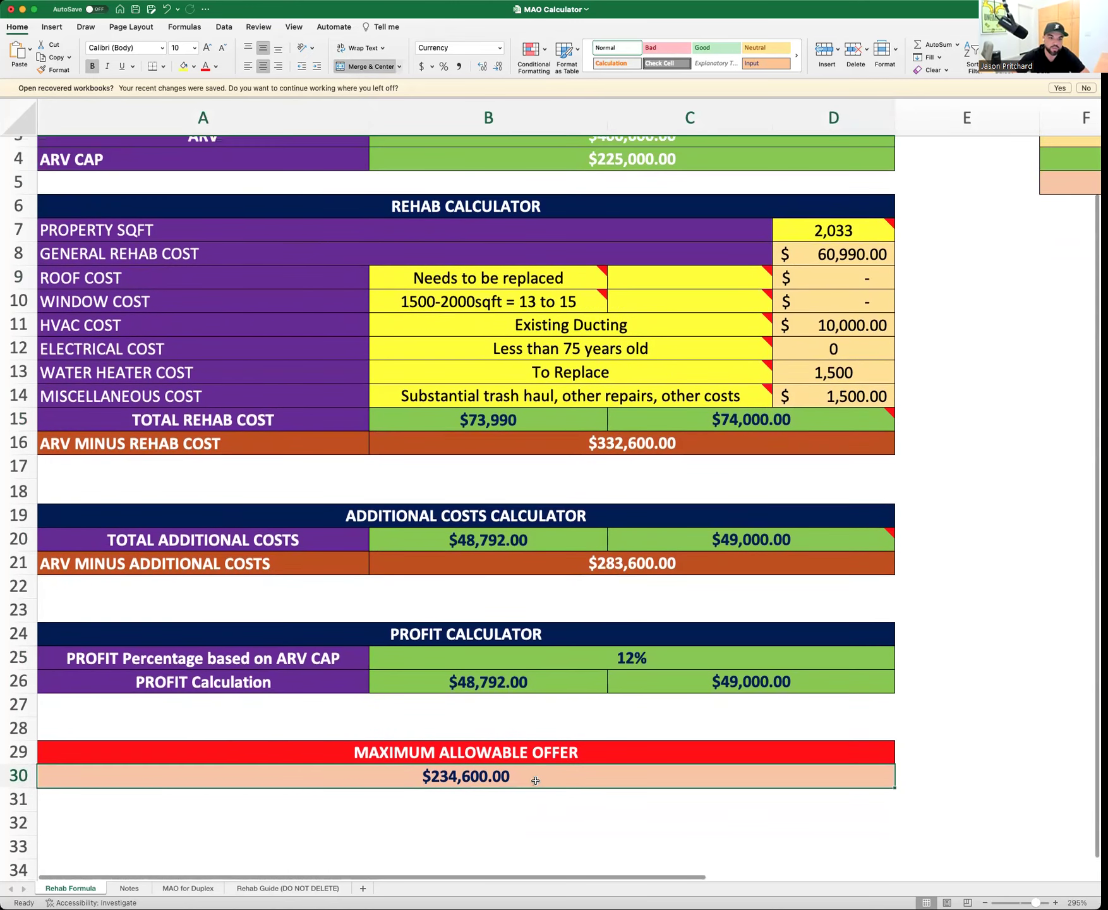